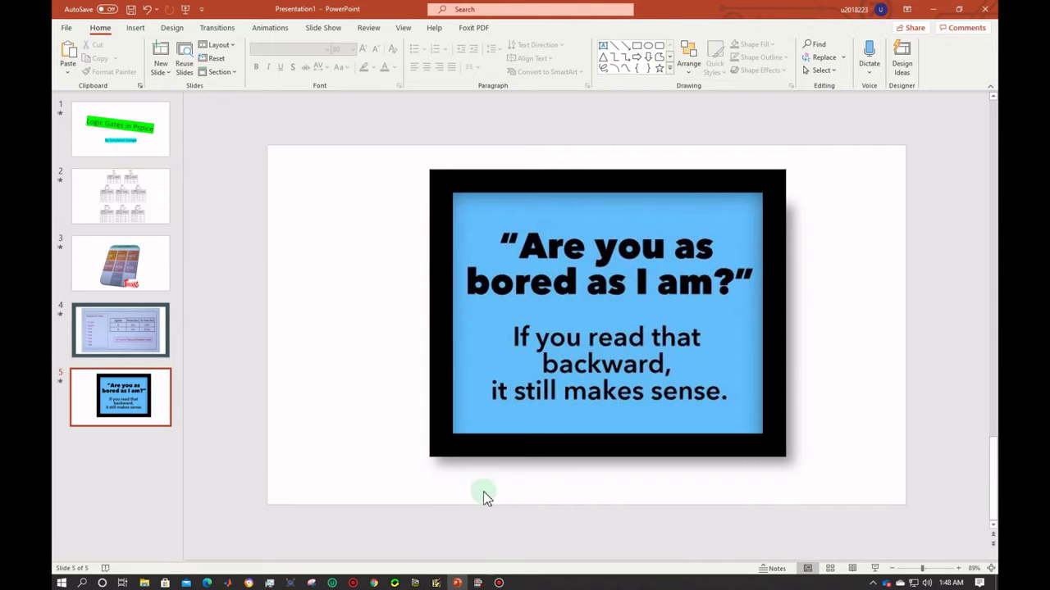
Step: Place a 7432 OR gate near the top of the schematic sheet
click(435, 583)
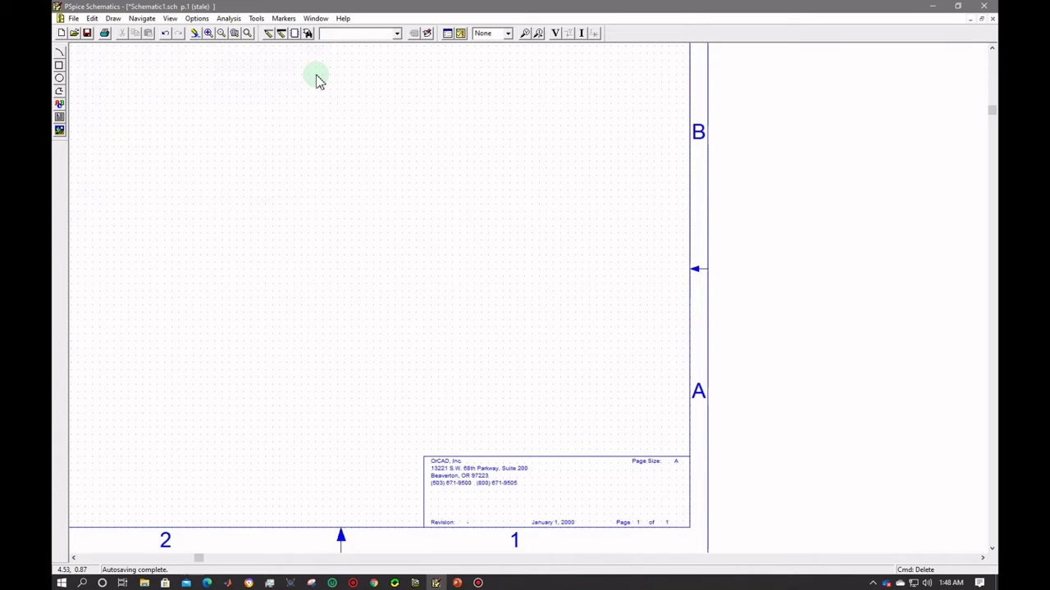
click(307, 34)
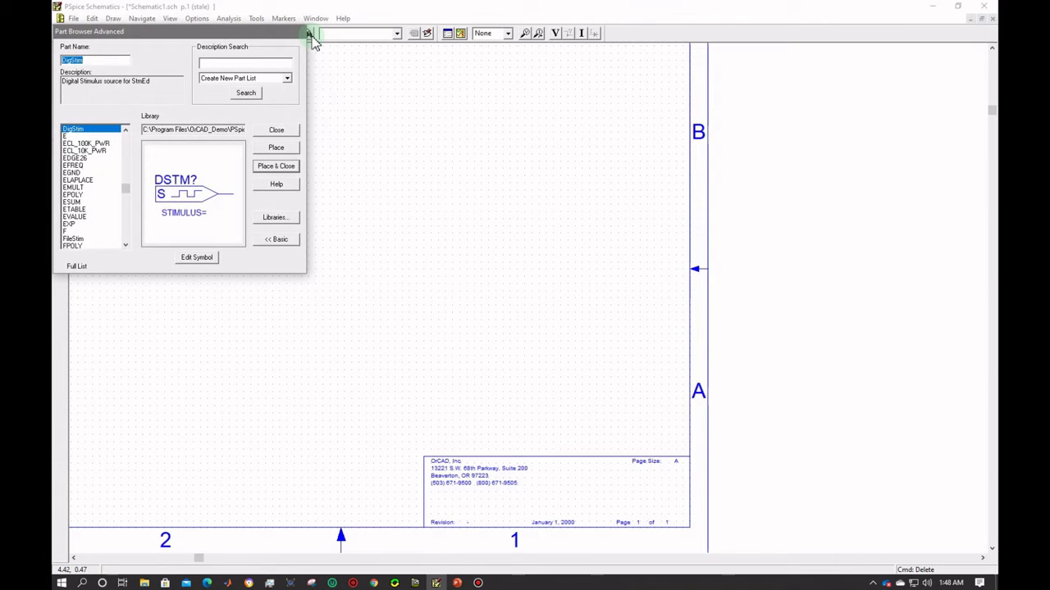
click(98, 60)
text(I)
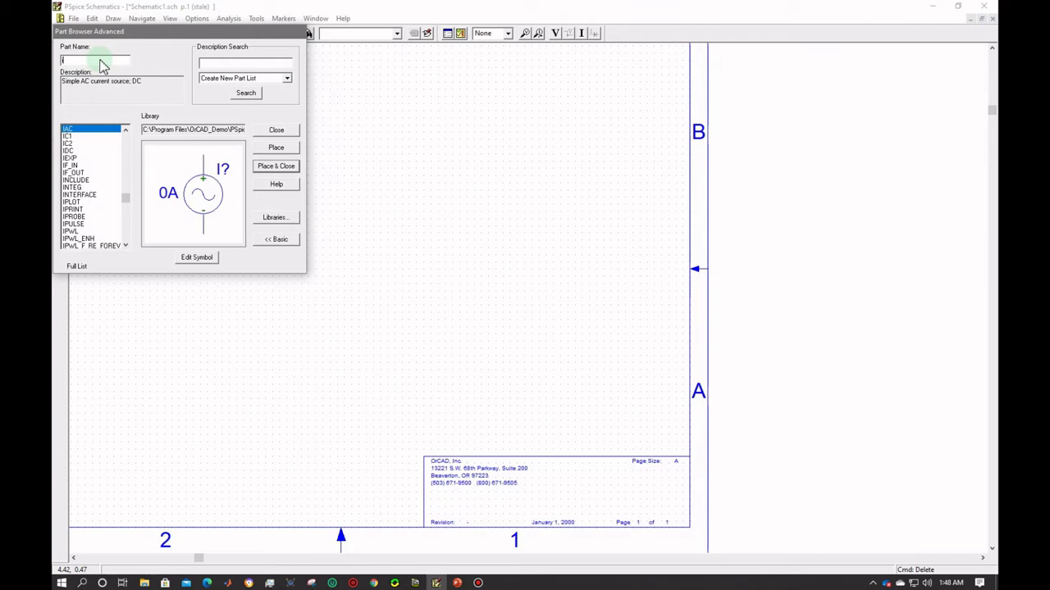
text(f)
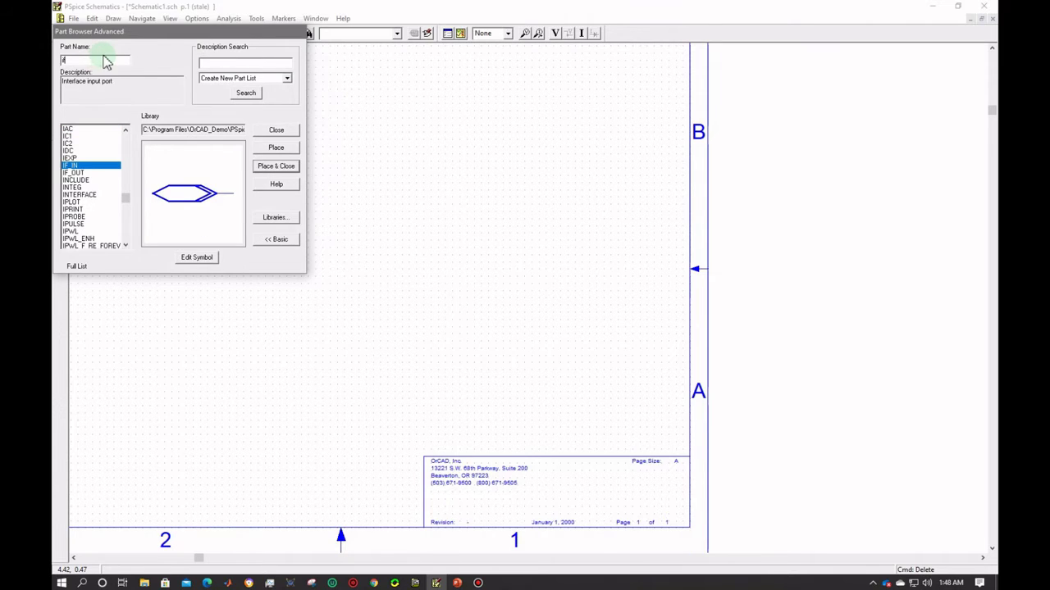
key(BackSpace)
key(BackSpace)
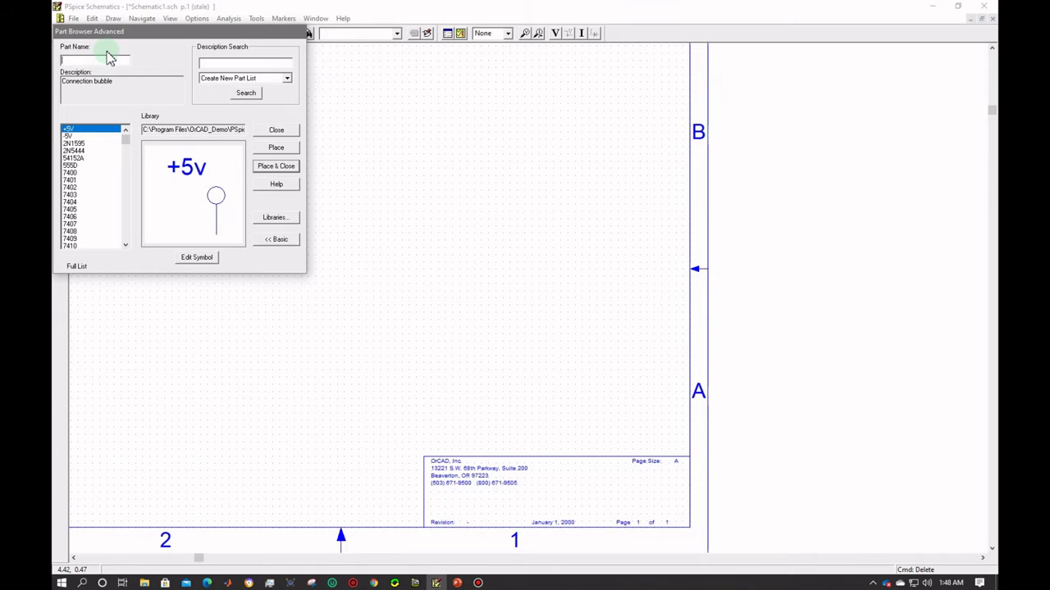
text(7432)
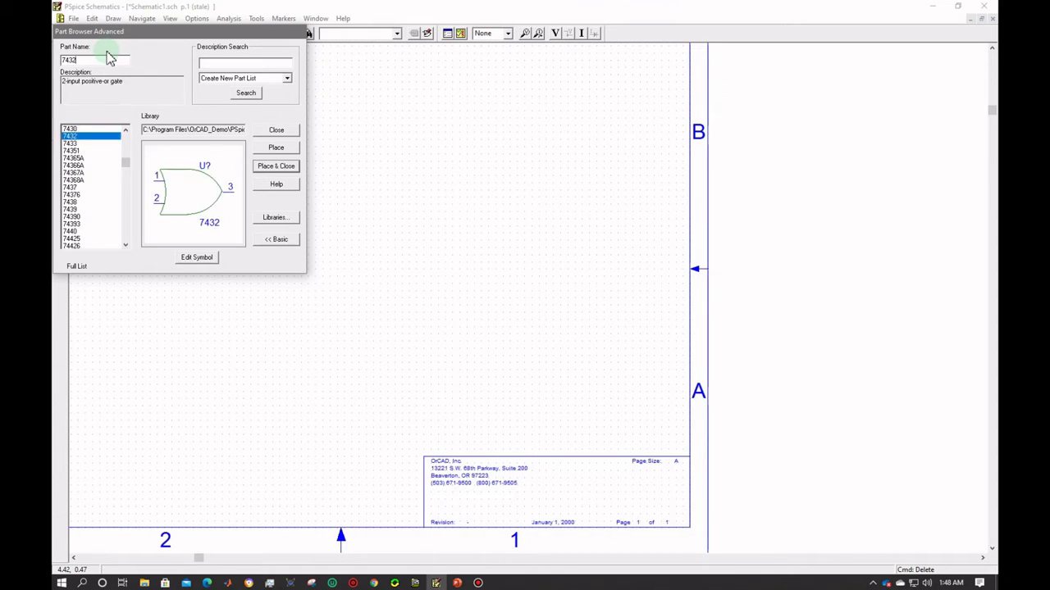
key(Return)
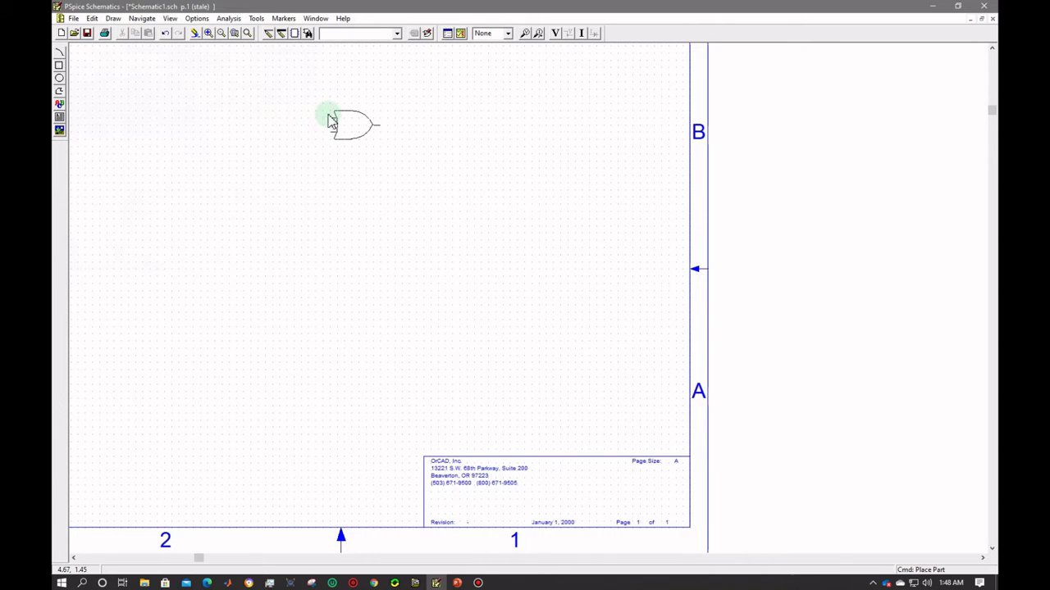
click(319, 112)
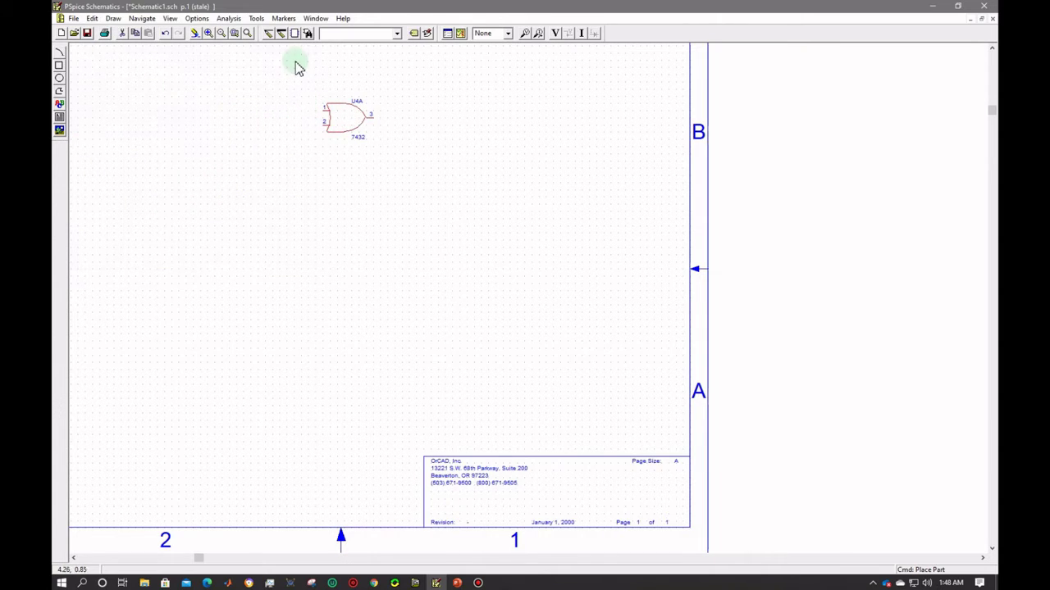
Step: Place a 7408 AND gate below the OR gate
click(307, 33)
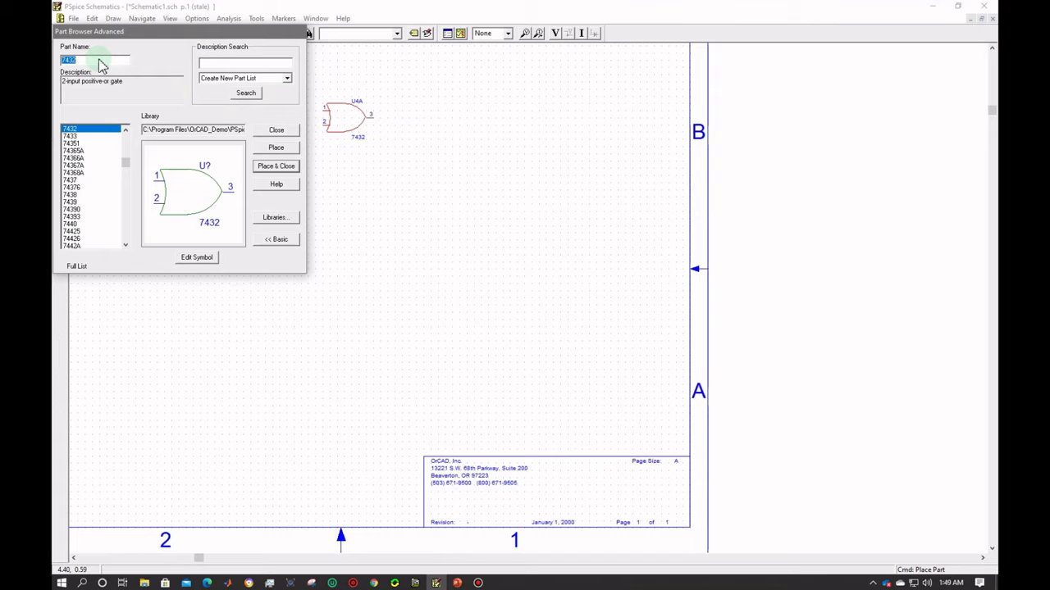
text(740)
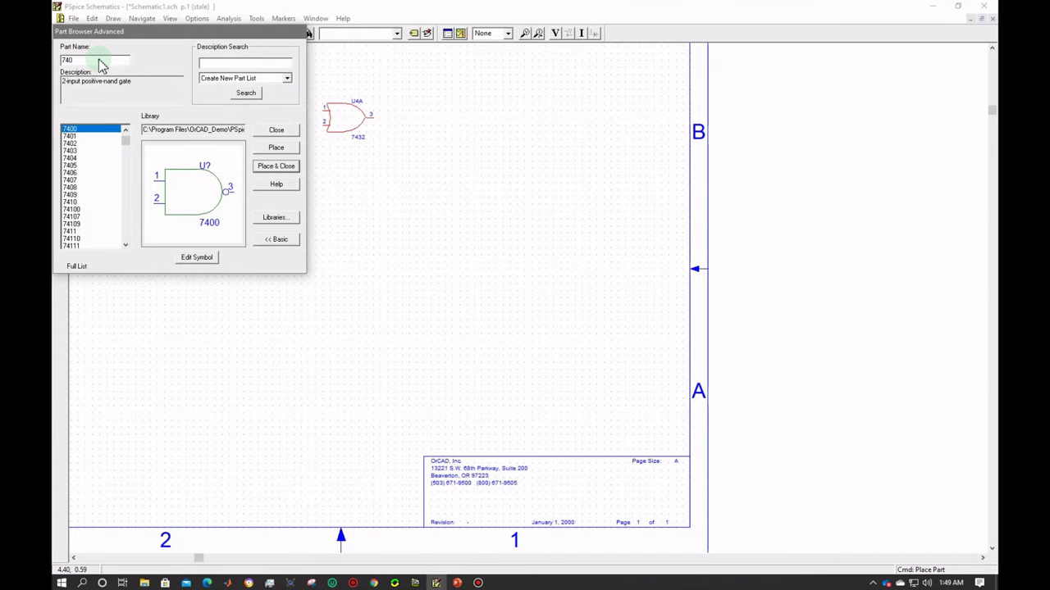
text(8)
key(Return)
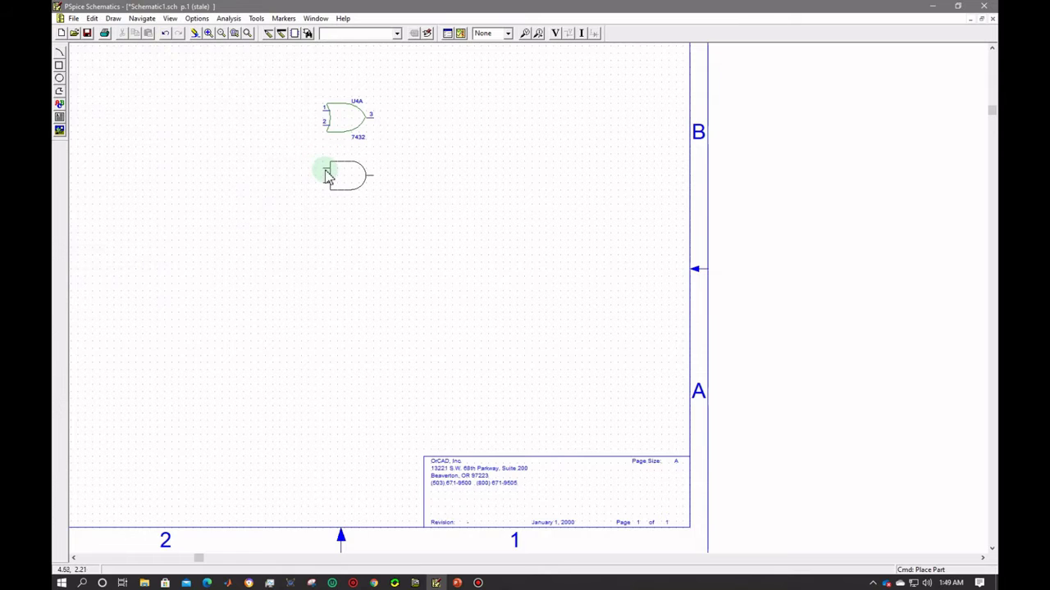
click(326, 174)
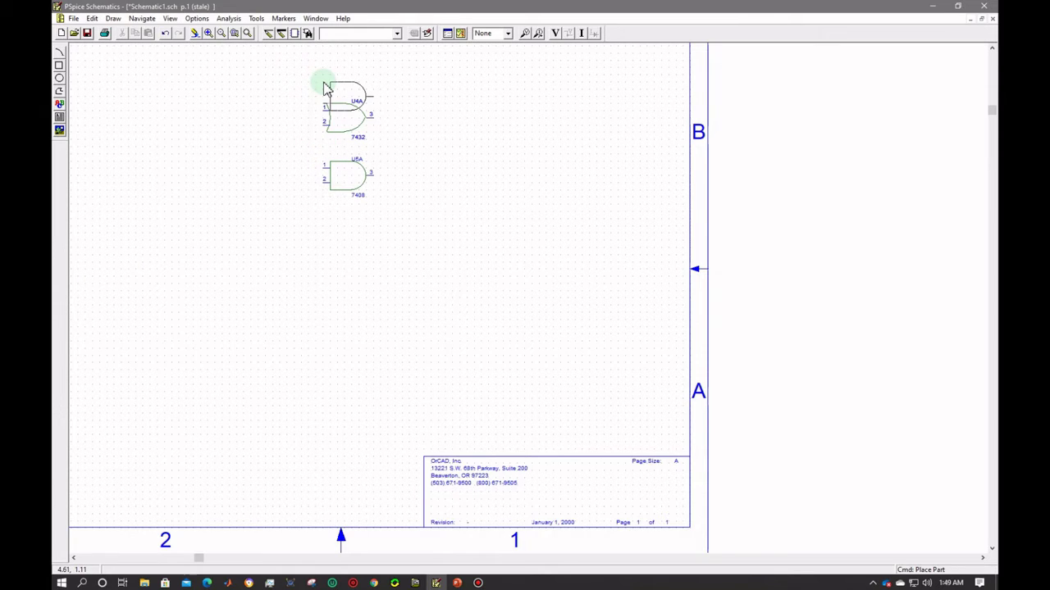
right_click(324, 85)
Step: Start changing the part name from 7408 to select the next gate
click(307, 33)
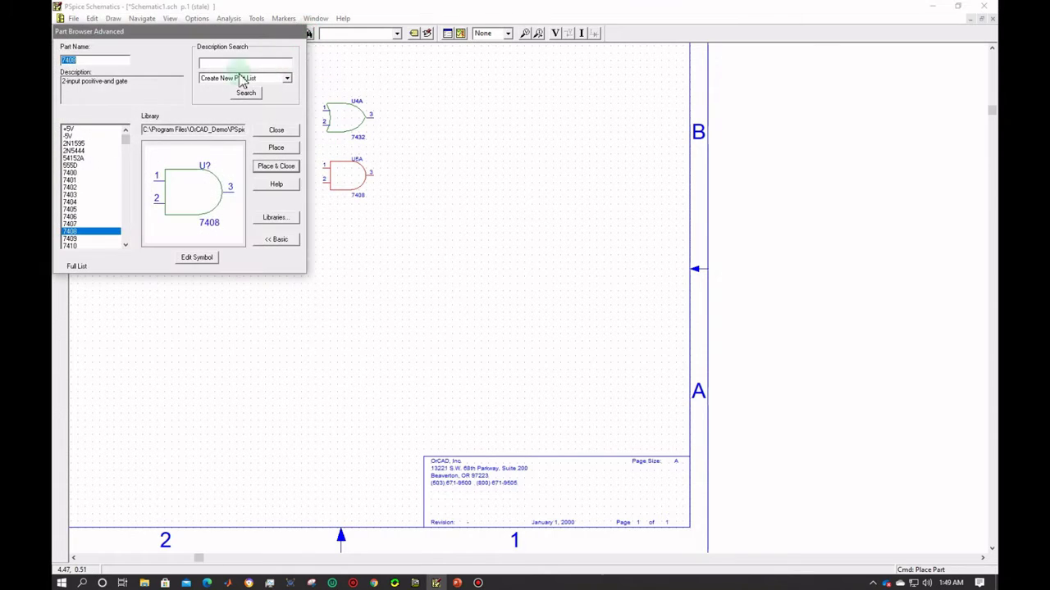
click(85, 60)
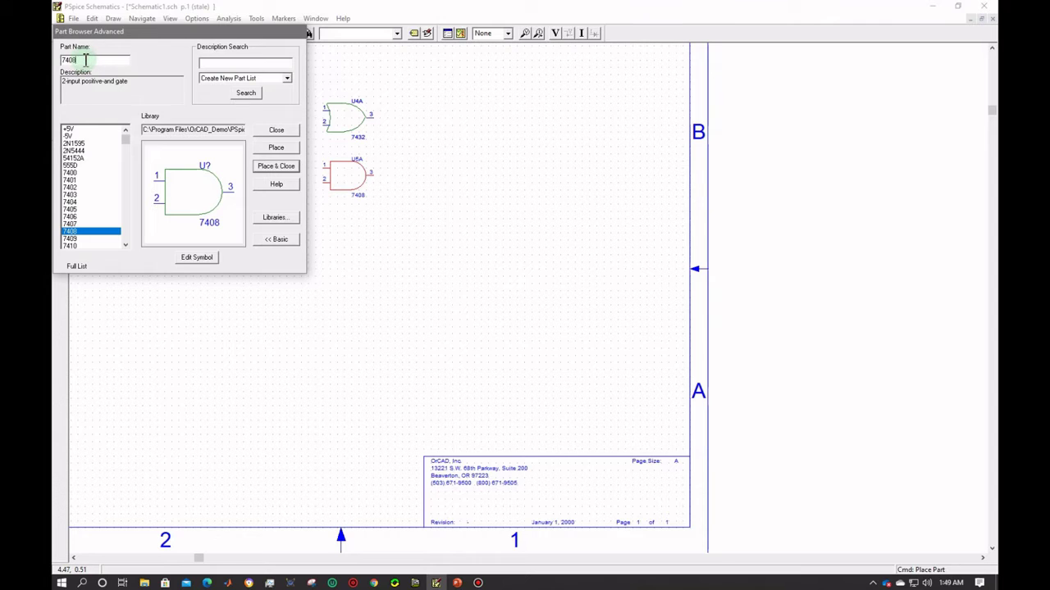
key(BackSpace)
Step: Place a 7404 inverter below the AND gate
text(4)
click(271, 166)
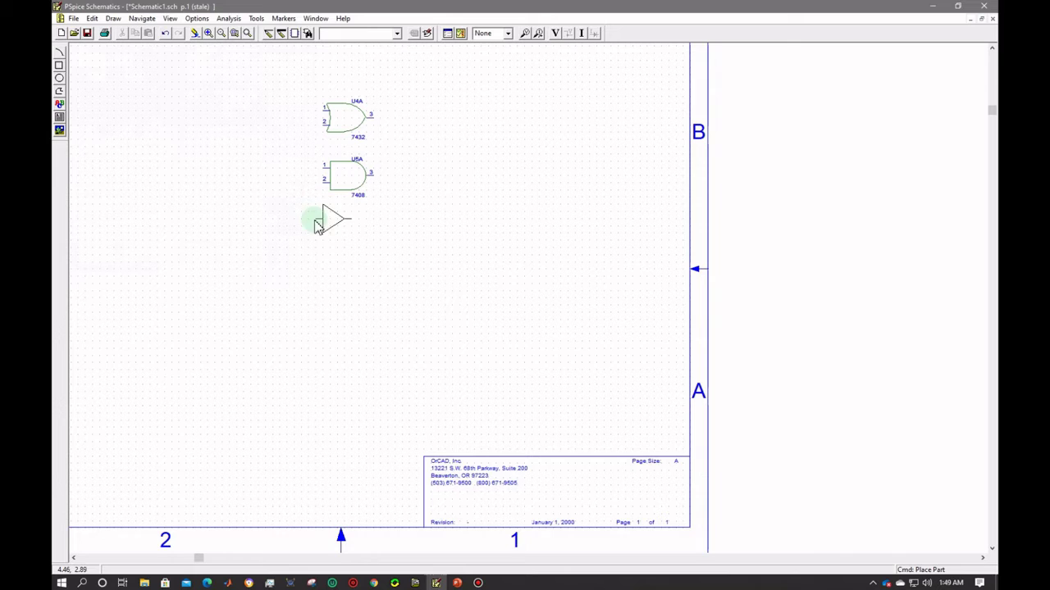
click(330, 235)
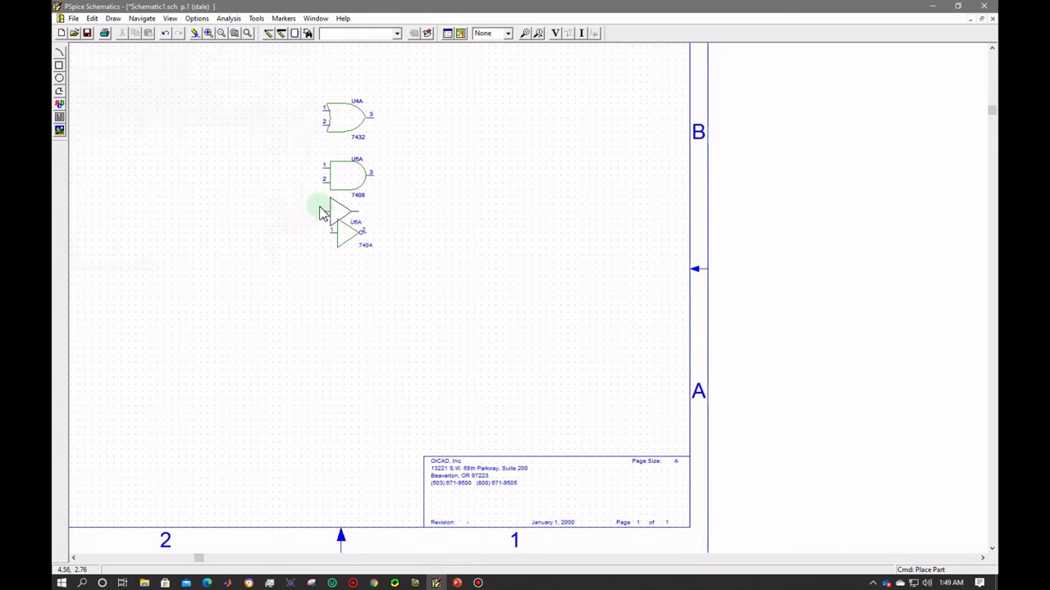
right_click(321, 201)
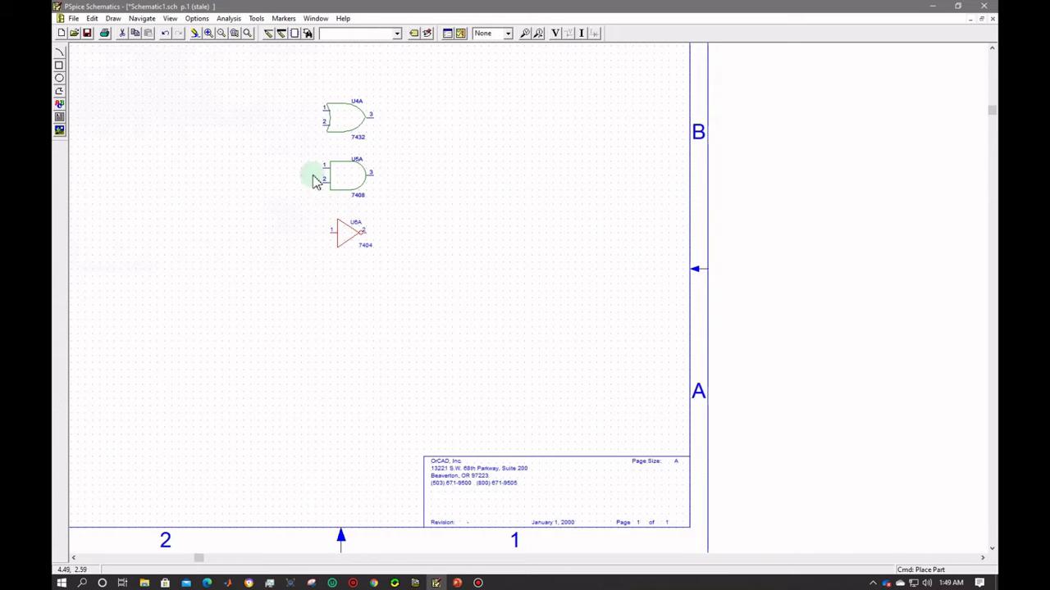
Step: Place a 7400 NAND gate below the inverter
click(309, 36)
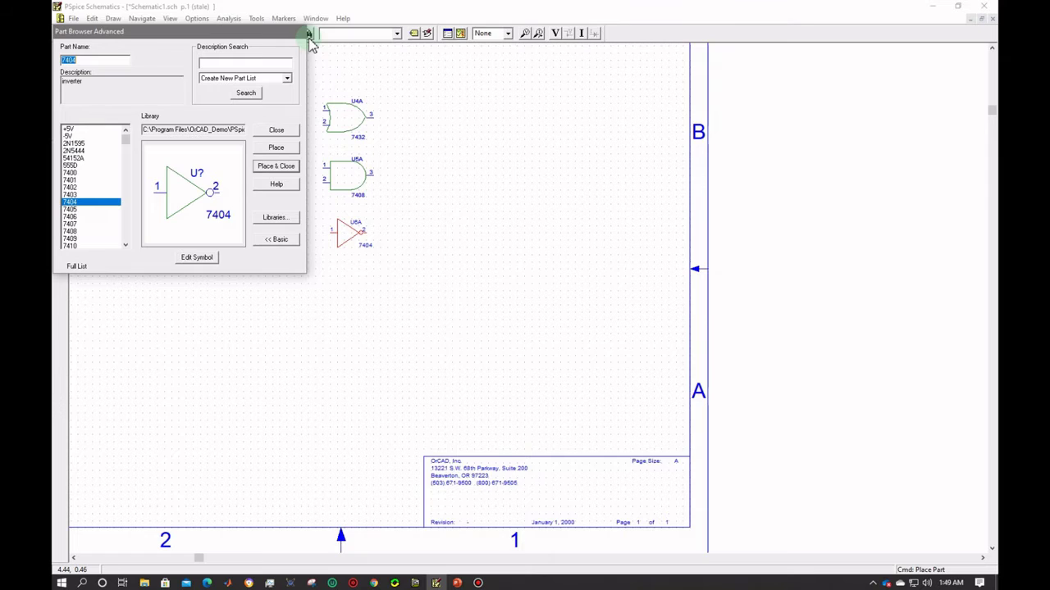
click(85, 61)
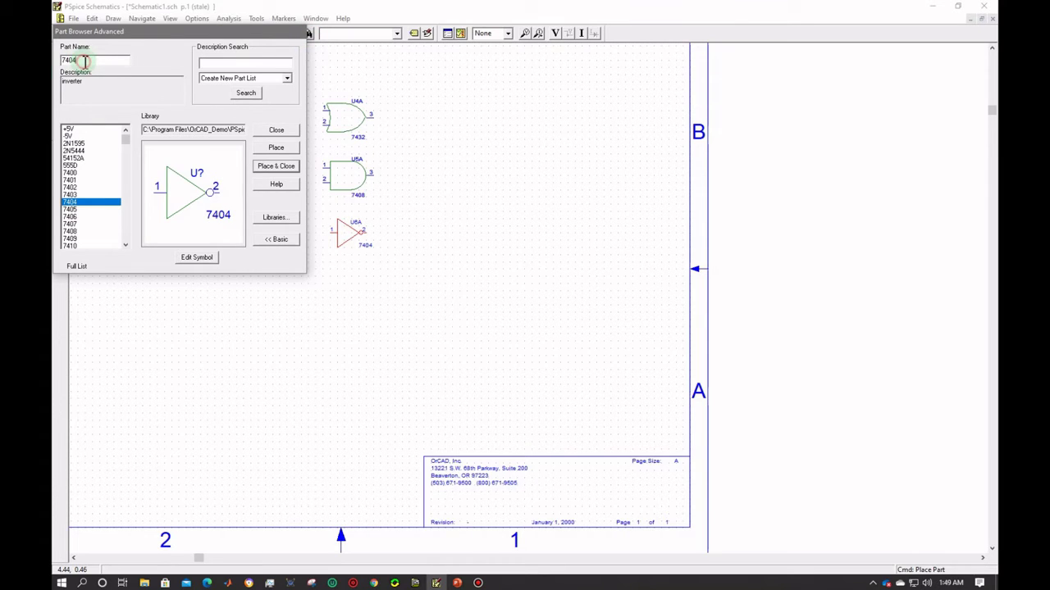
key(BackSpace)
text(0)
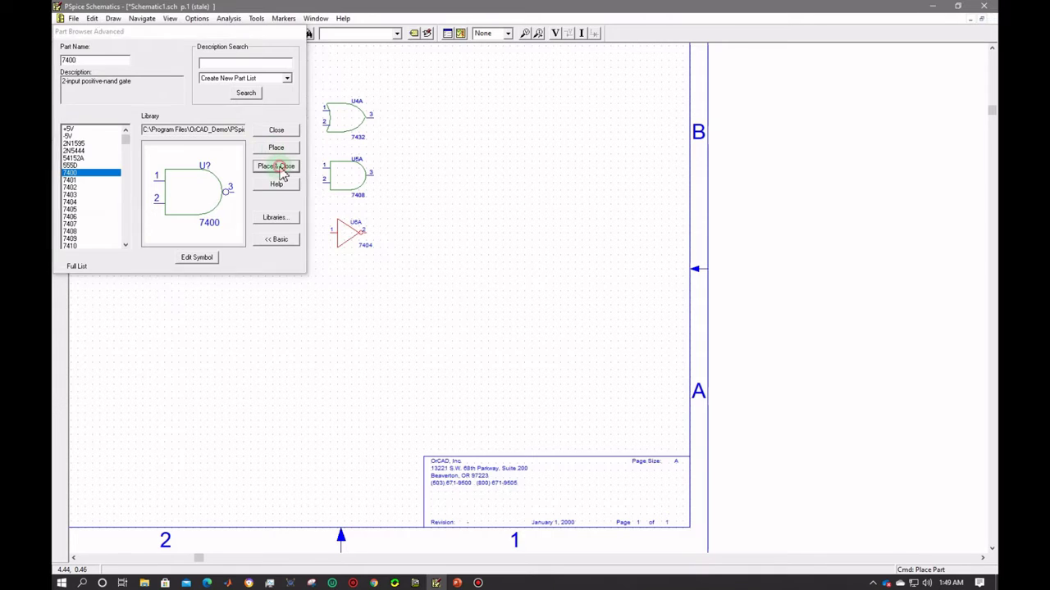
click(276, 166)
click(327, 283)
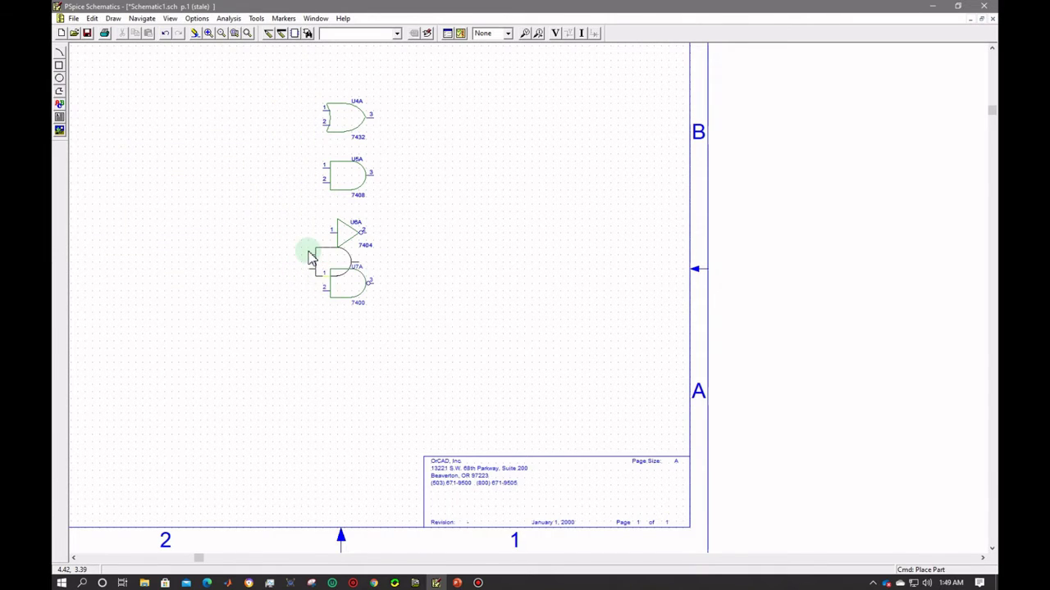
right_click(304, 251)
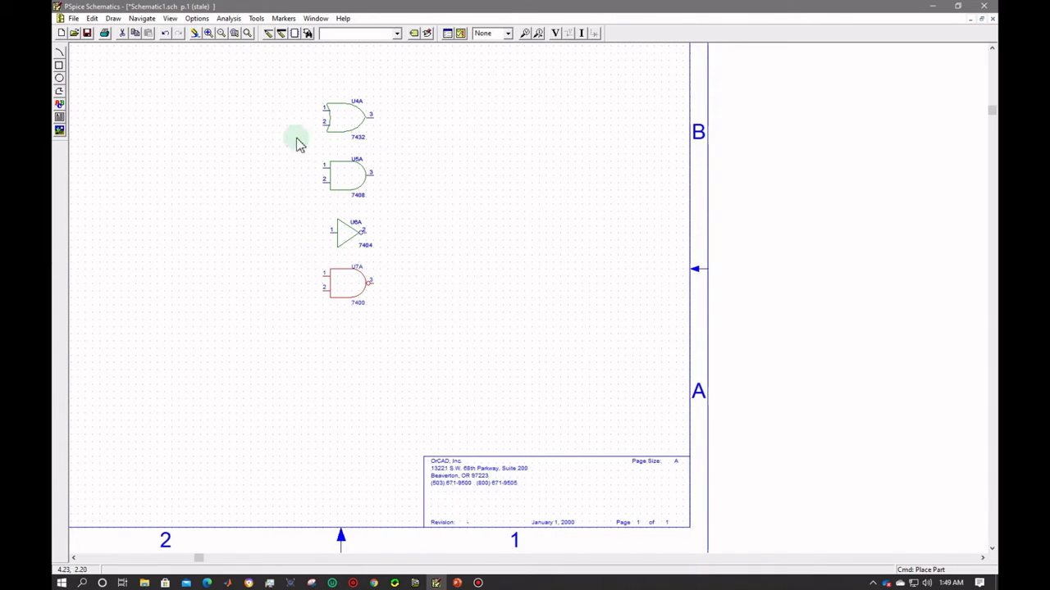
Step: Place a 7402 NOR gate below the NAND gate
click(307, 34)
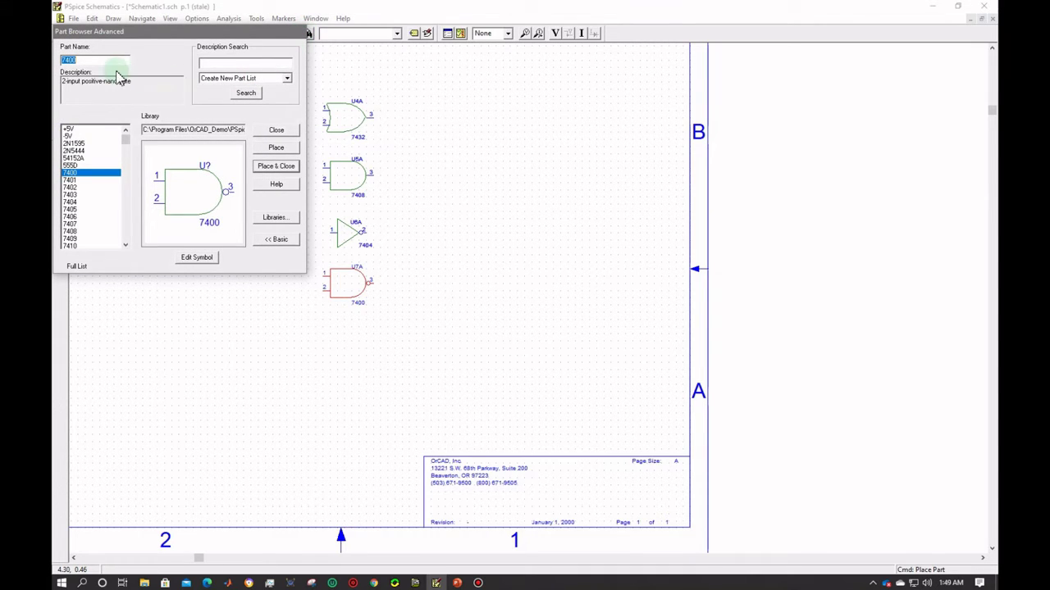
click(86, 60)
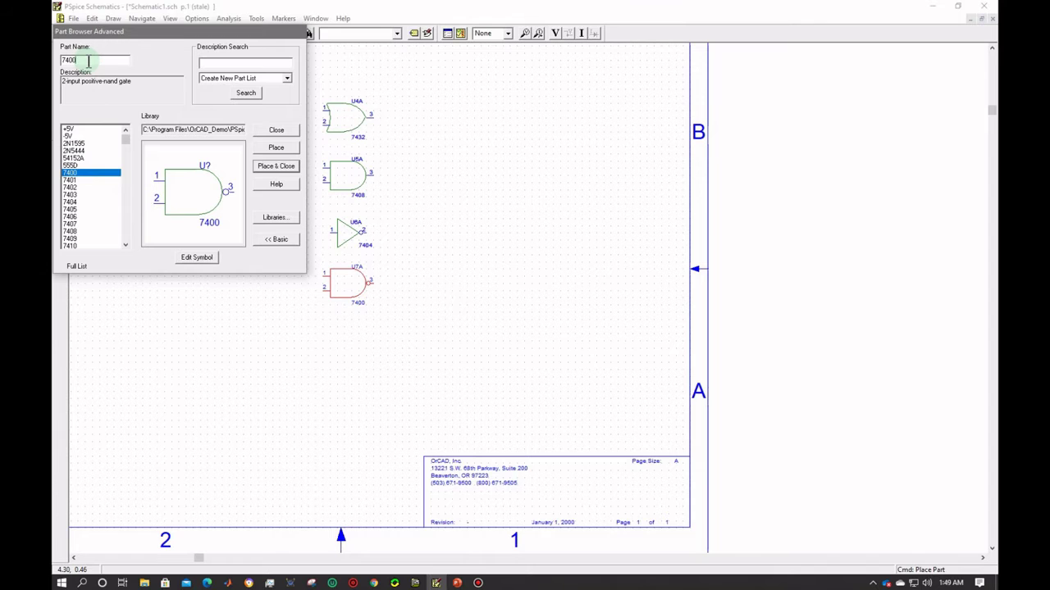
key(BackSpace)
text(2)
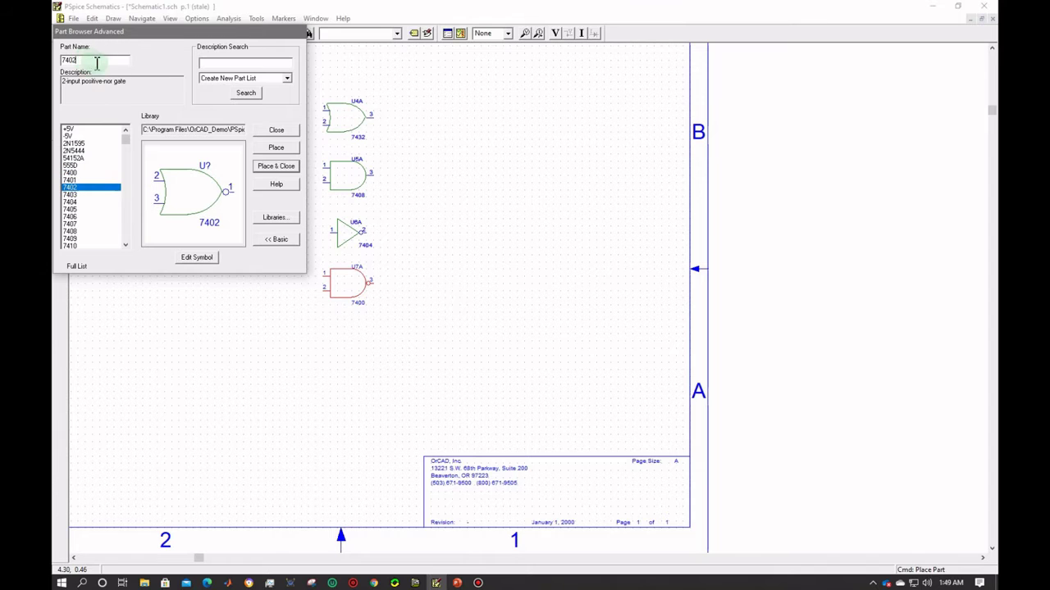
click(273, 167)
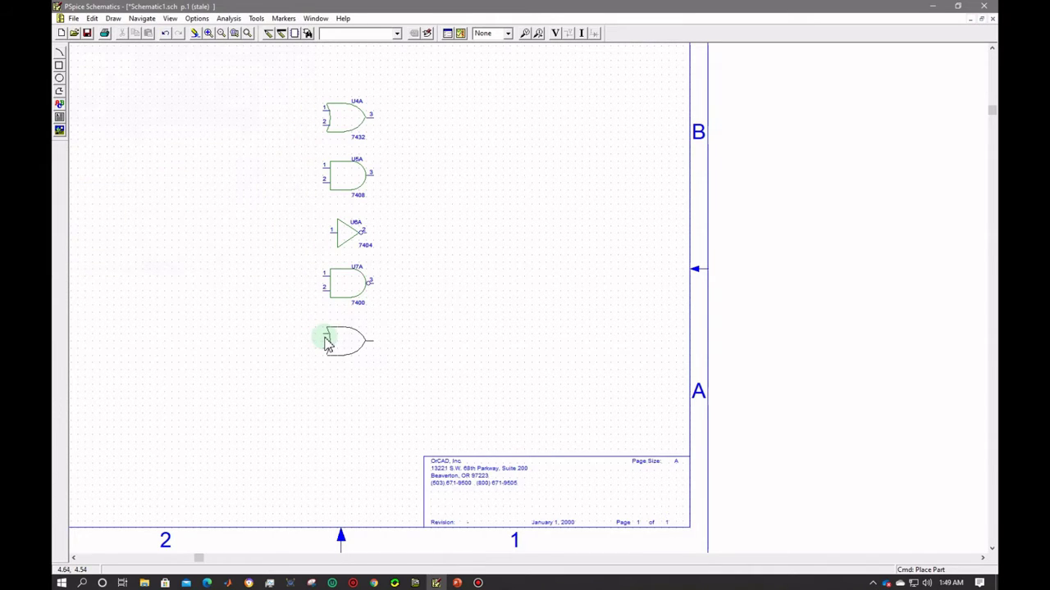
click(326, 345)
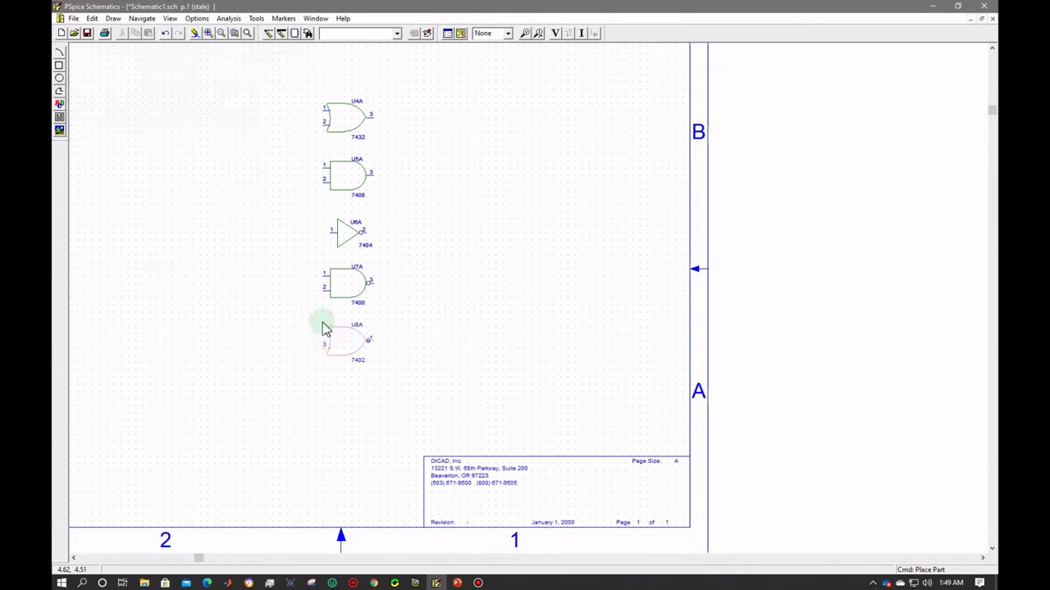
right_click(302, 275)
Step: Place a 7486 XOR gate below the NOR gate
click(309, 34)
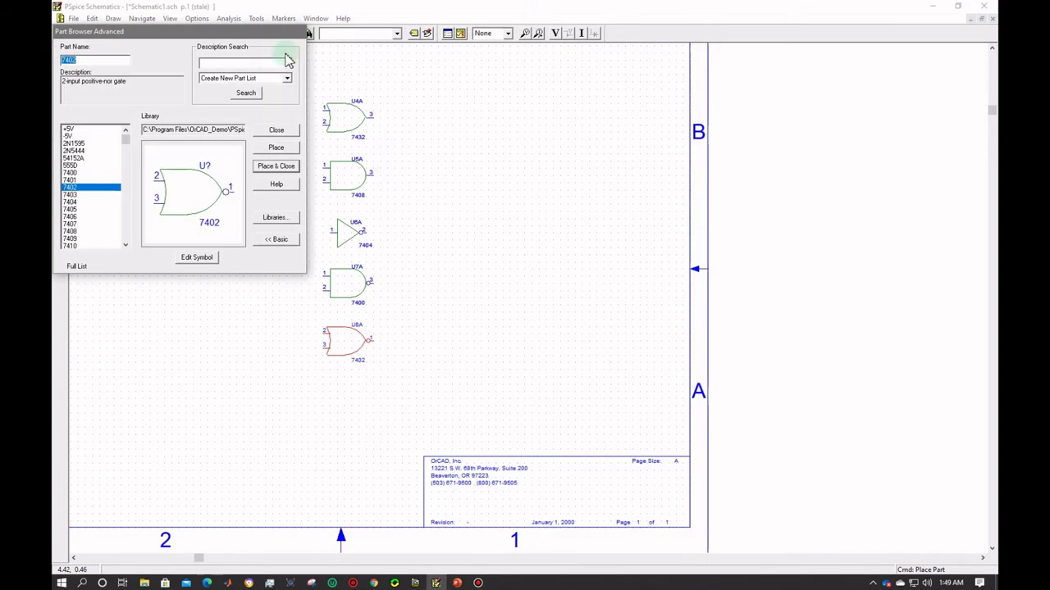
click(95, 62)
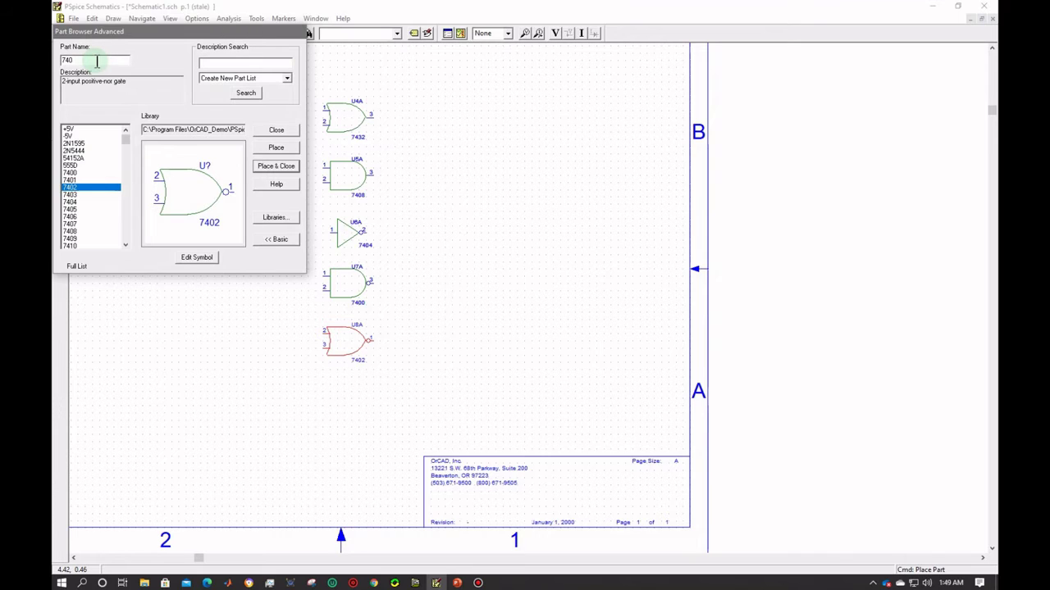
key(BackSpace)
text(86)
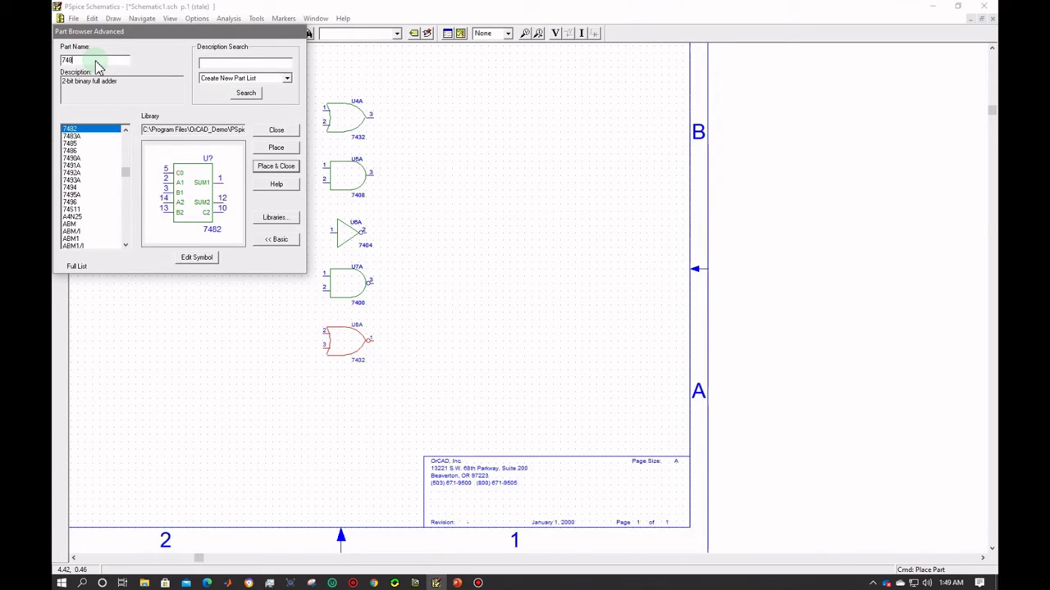
click(277, 167)
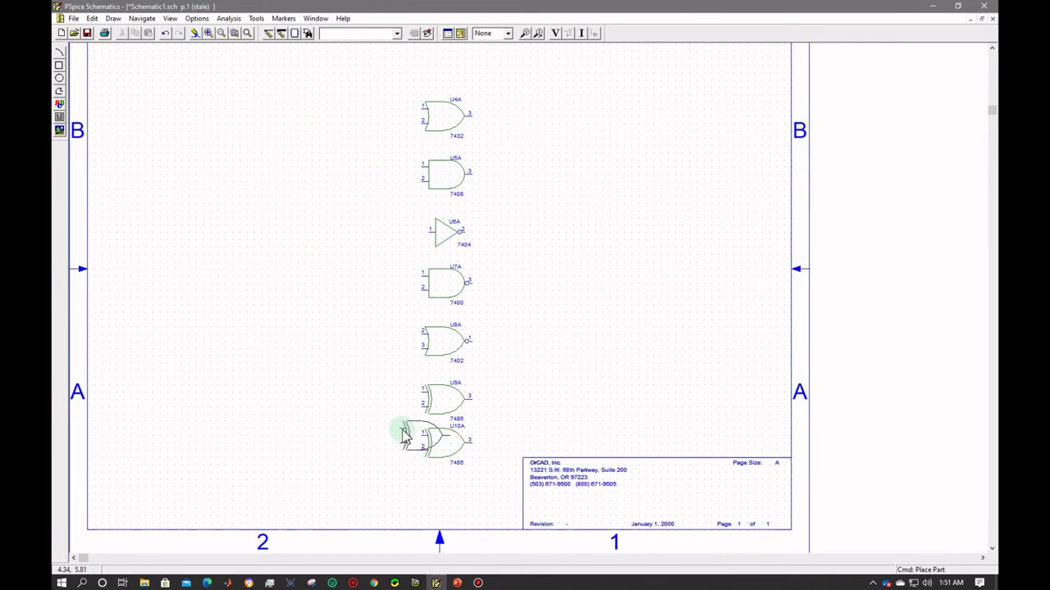
right_click(403, 436)
click(446, 232)
Step: Copy and paste the inverter as U11A to form the XNOR output
key(ctrl+c)
key(ctrl+v)
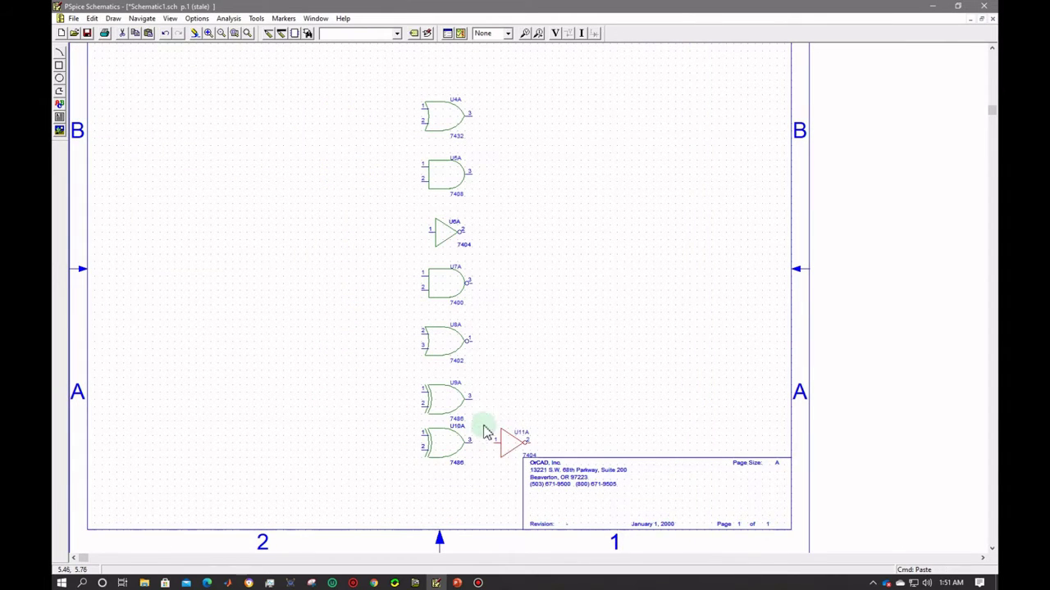
click(308, 33)
Step: Place a downward-facing DigClock stimulus at the top of the sheet
text(digstim)
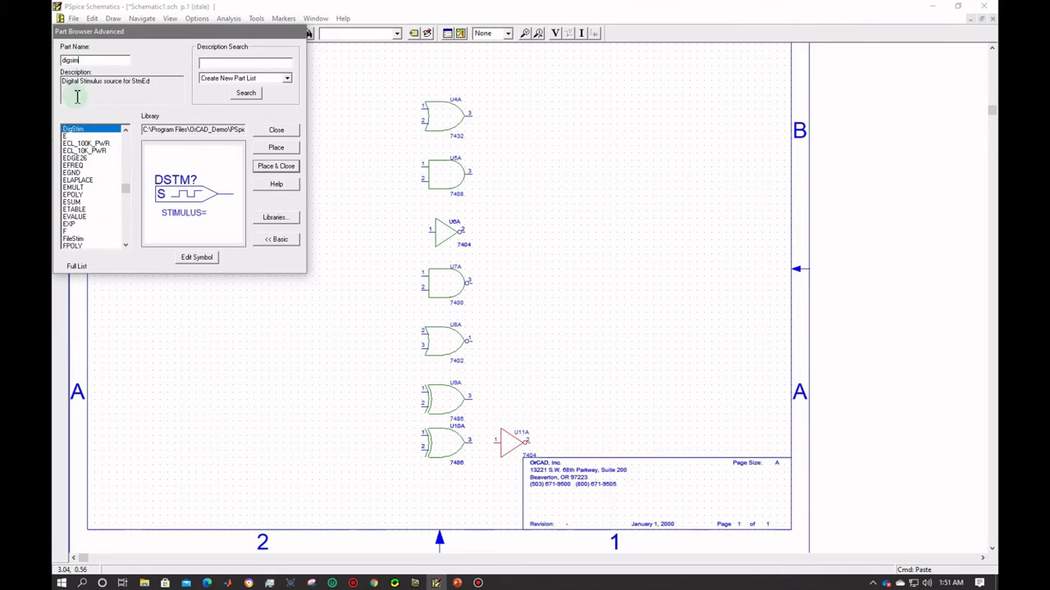
click(283, 166)
key(ctrl+r)
click(312, 89)
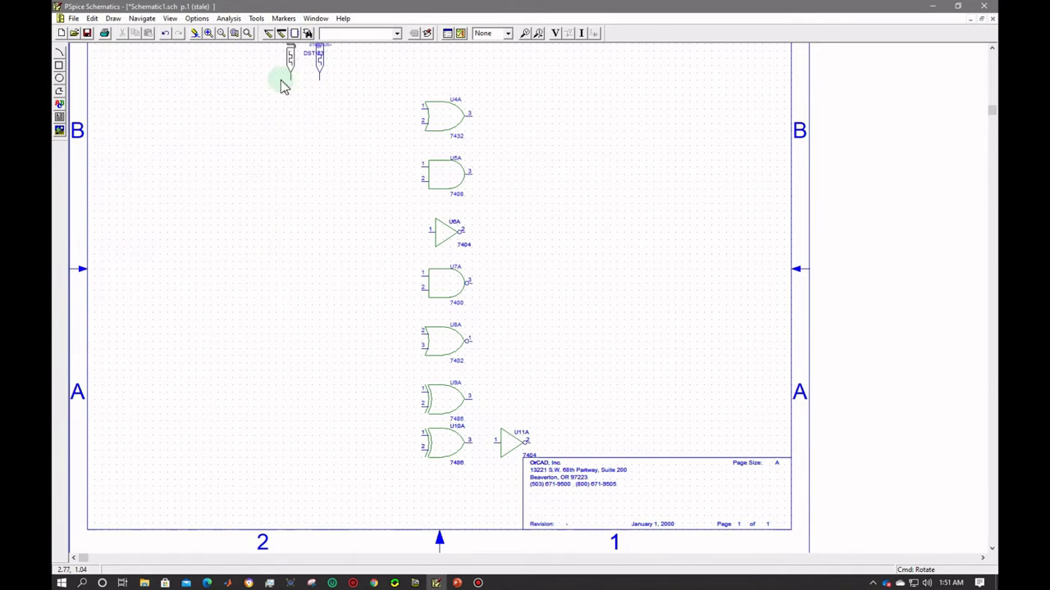
Step: Place seven IF_OUT output ports beside the OR, AND, NOT, NAND, NOR, XOR and XNOR gates
click(307, 33)
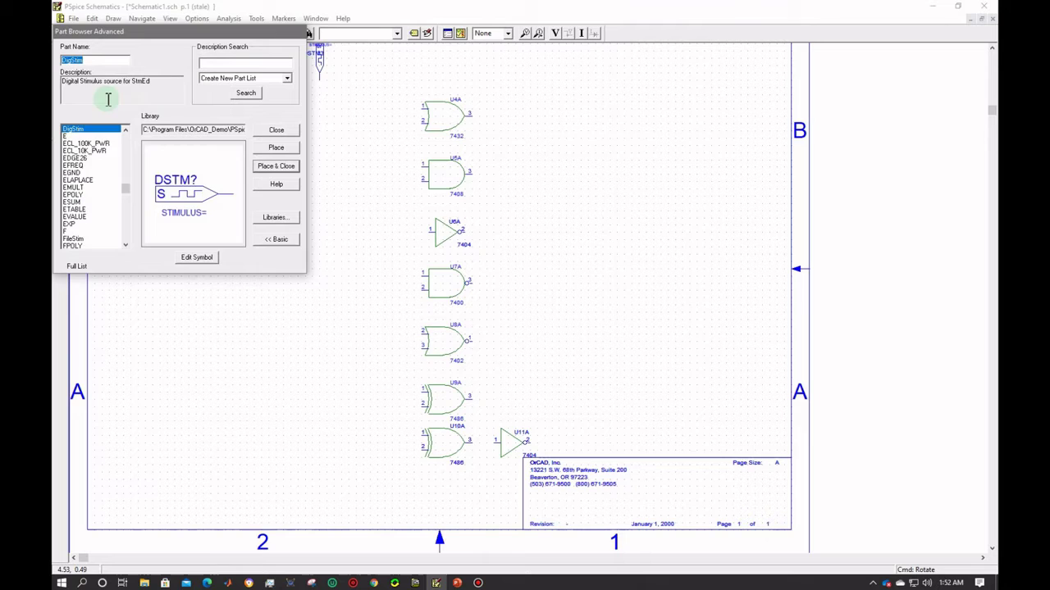
text(if_out)
click(275, 165)
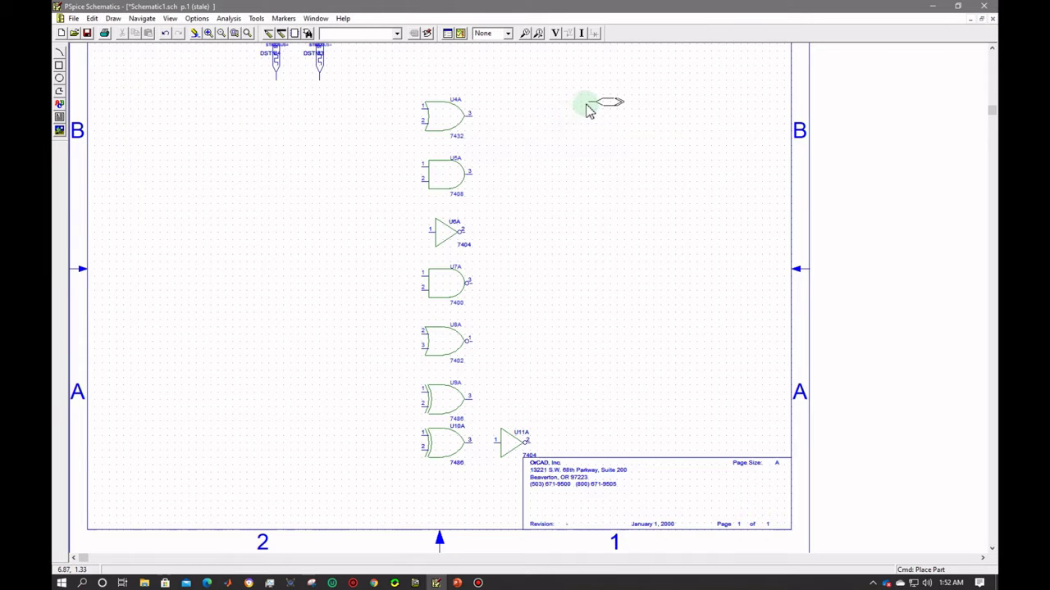
click(588, 108)
click(596, 174)
click(603, 224)
click(596, 275)
click(602, 334)
click(611, 385)
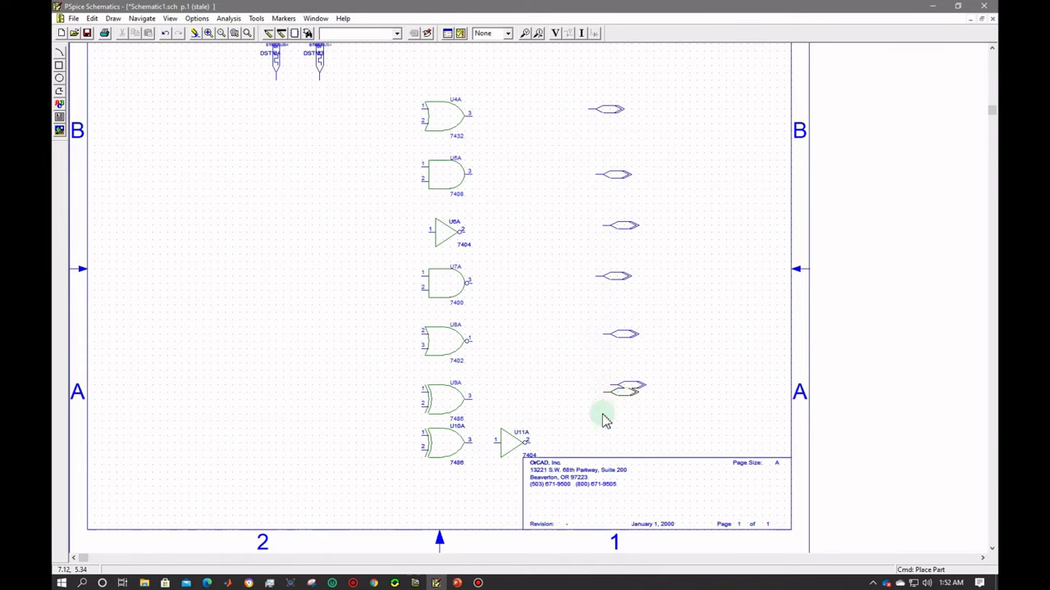
click(611, 443)
click(268, 32)
Step: Wire both clock lines down to the inputs of U10A, U9A, U8A, U7A, U6A, U5A and U4A
click(276, 73)
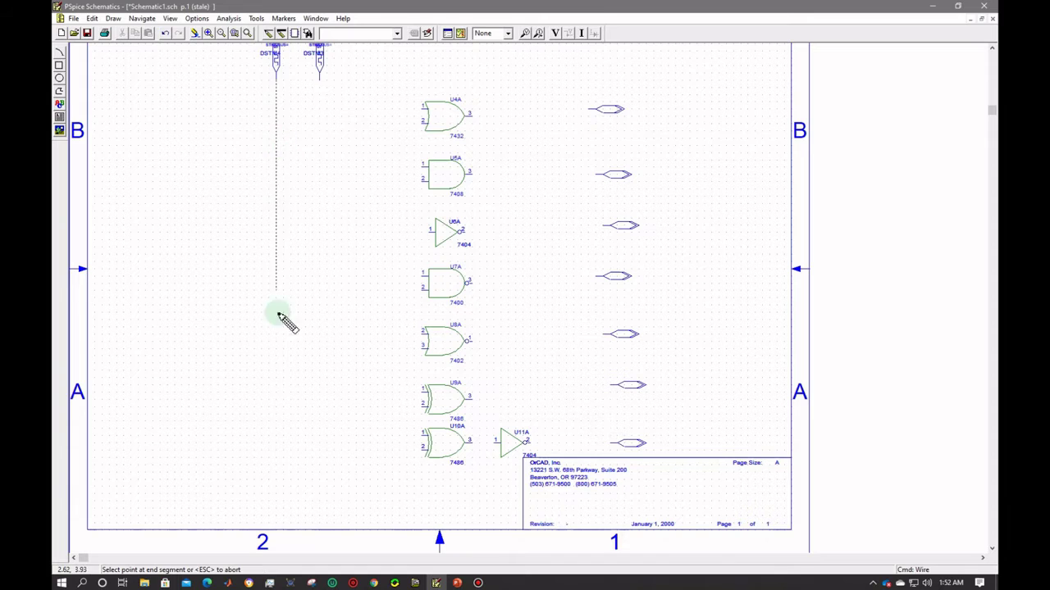
click(420, 449)
click(319, 73)
click(422, 434)
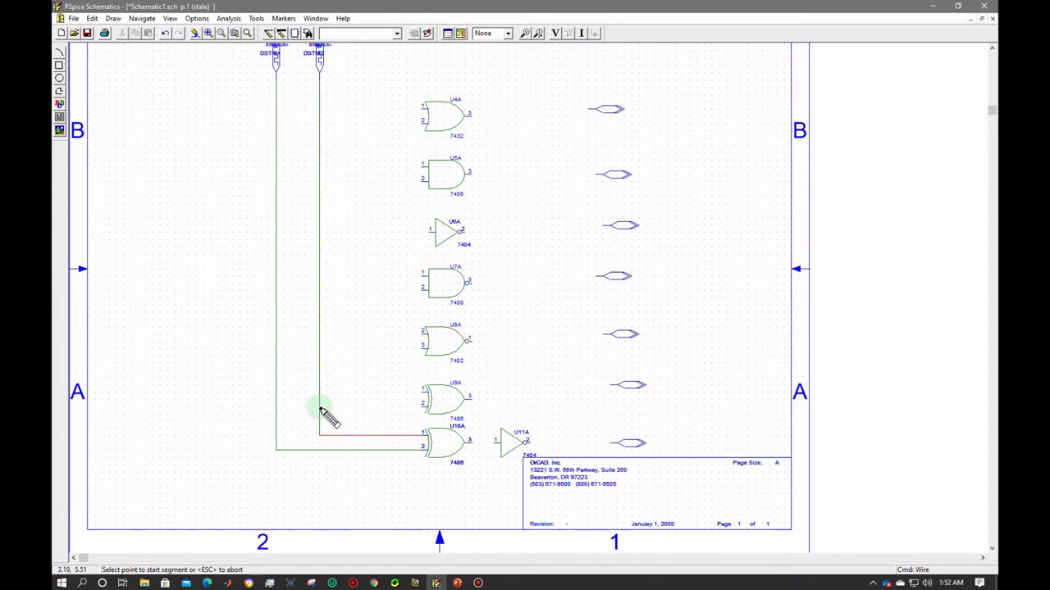
click(319, 392)
click(422, 392)
click(319, 326)
click(422, 326)
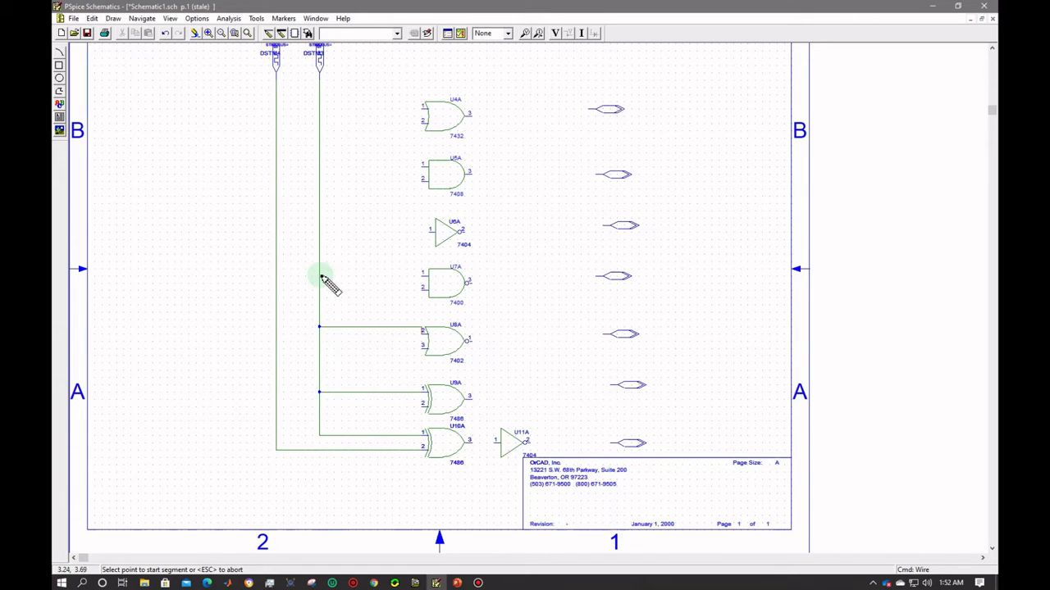
click(319, 275)
click(422, 276)
click(275, 225)
click(428, 224)
click(319, 161)
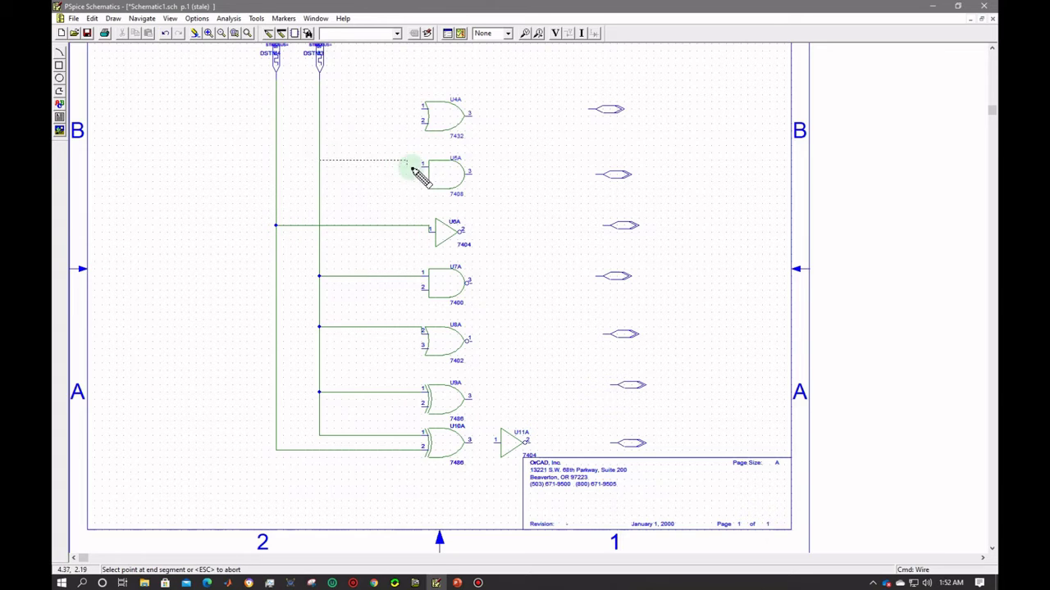
click(422, 164)
click(319, 108)
click(422, 108)
click(276, 121)
click(422, 121)
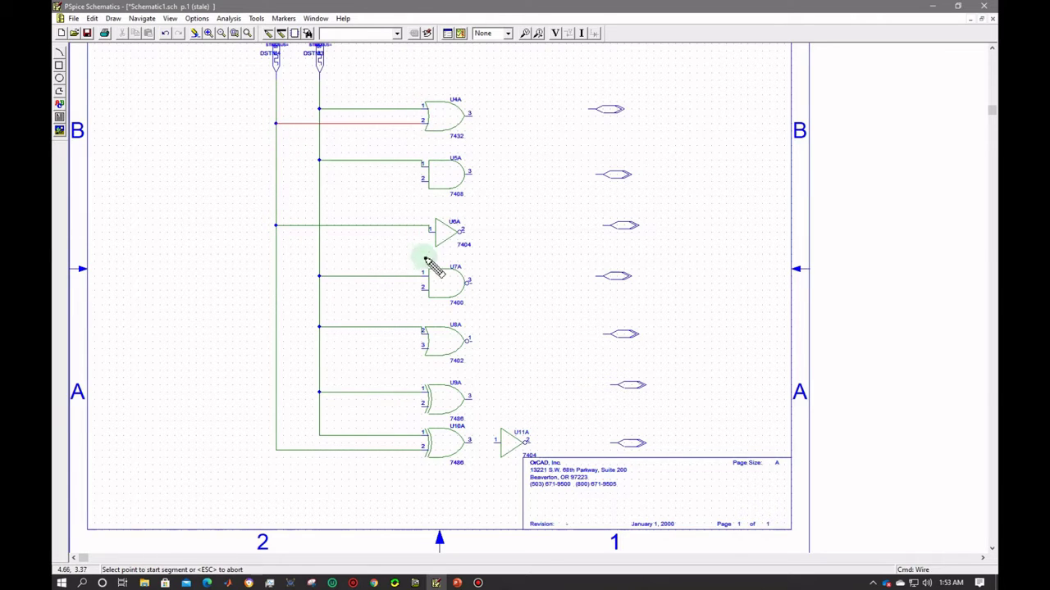
Step: Join the remaining inputs of U5A, U7A, U9A and U8A to the first clock line
click(422, 181)
click(275, 181)
click(422, 287)
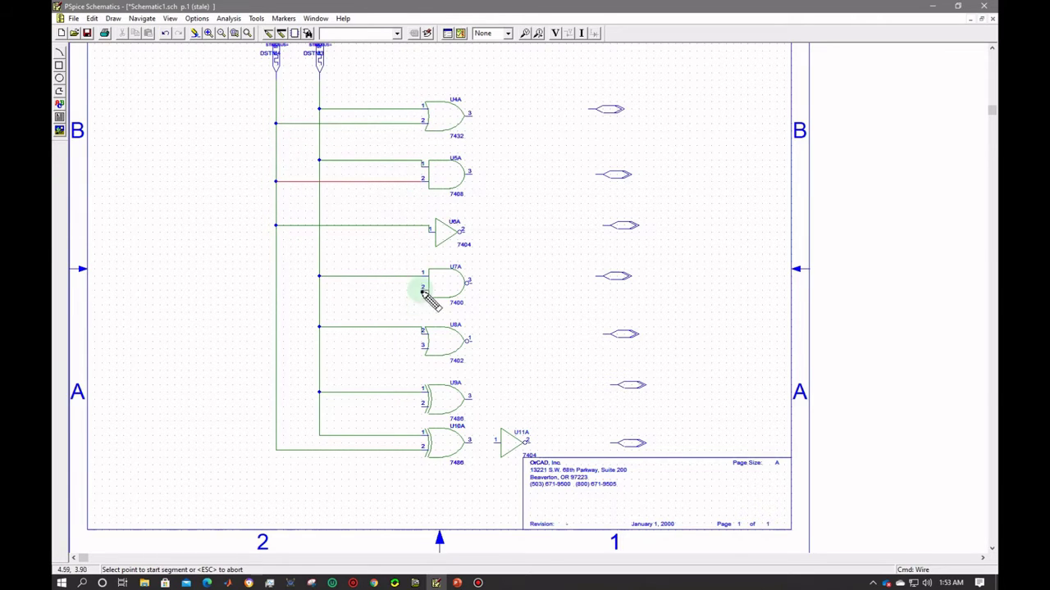
click(276, 289)
click(422, 406)
click(275, 406)
click(421, 348)
click(275, 349)
Step: Wire each gate output (OR, AND, NOT, NAND, NOR, XOR, XNOR) to its output port
click(472, 115)
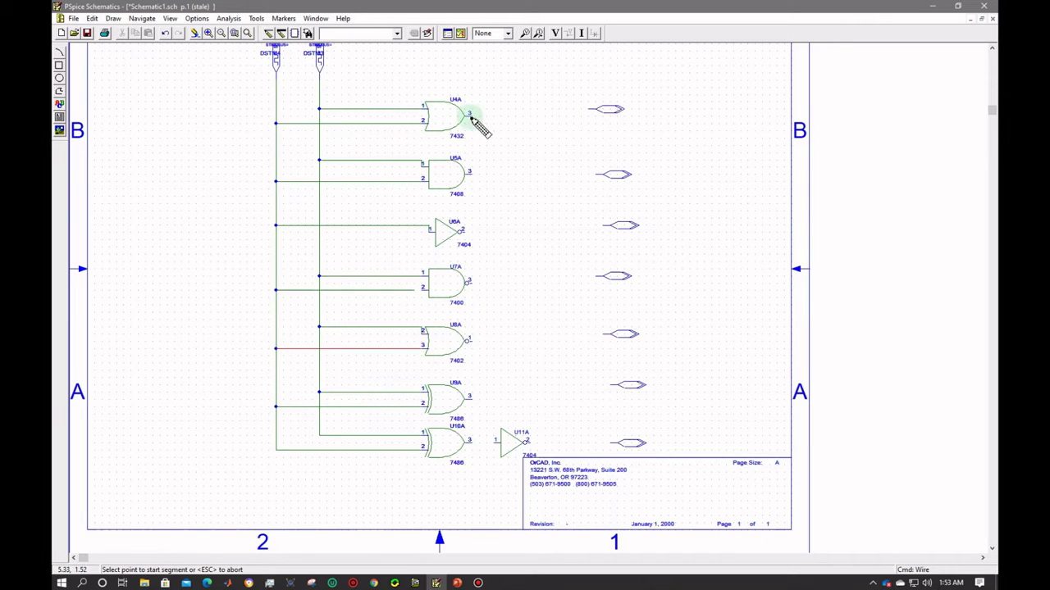
click(588, 111)
click(474, 172)
click(603, 174)
click(465, 232)
click(603, 226)
click(476, 285)
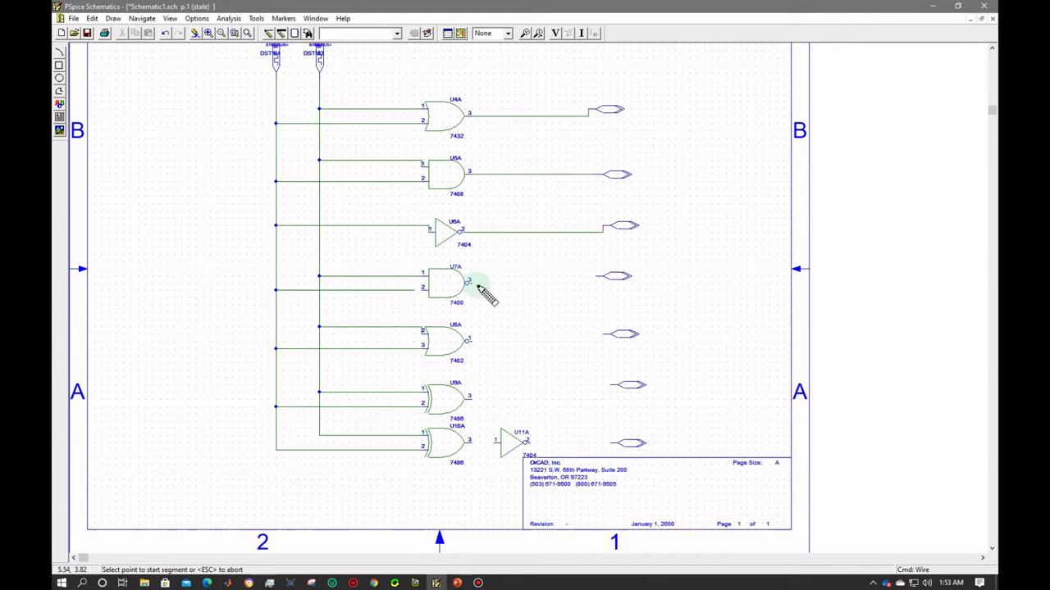
click(596, 278)
click(472, 340)
click(603, 337)
click(529, 443)
click(617, 443)
click(472, 397)
click(610, 387)
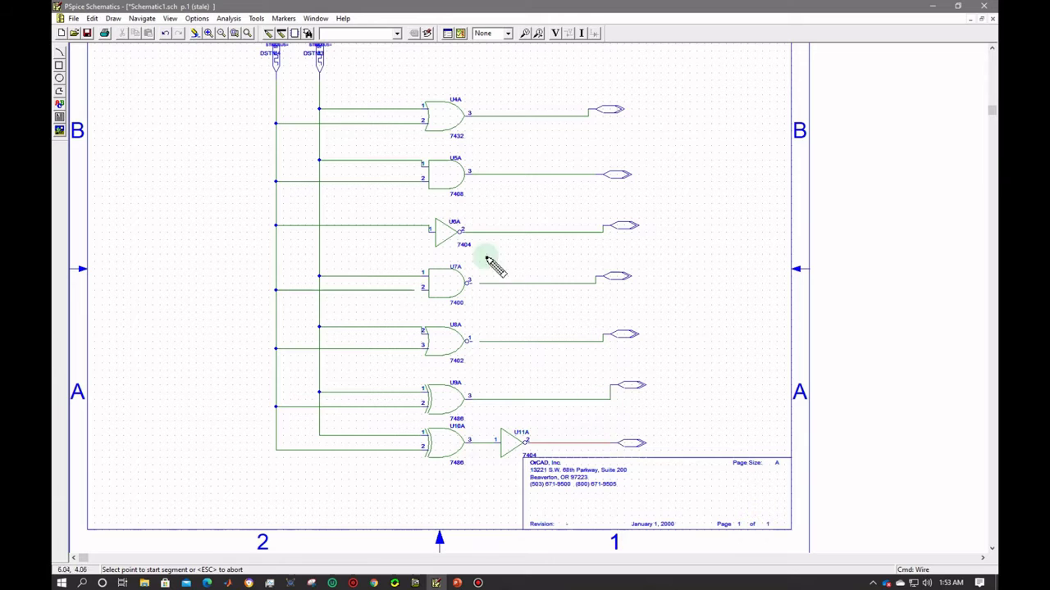
key(Escape)
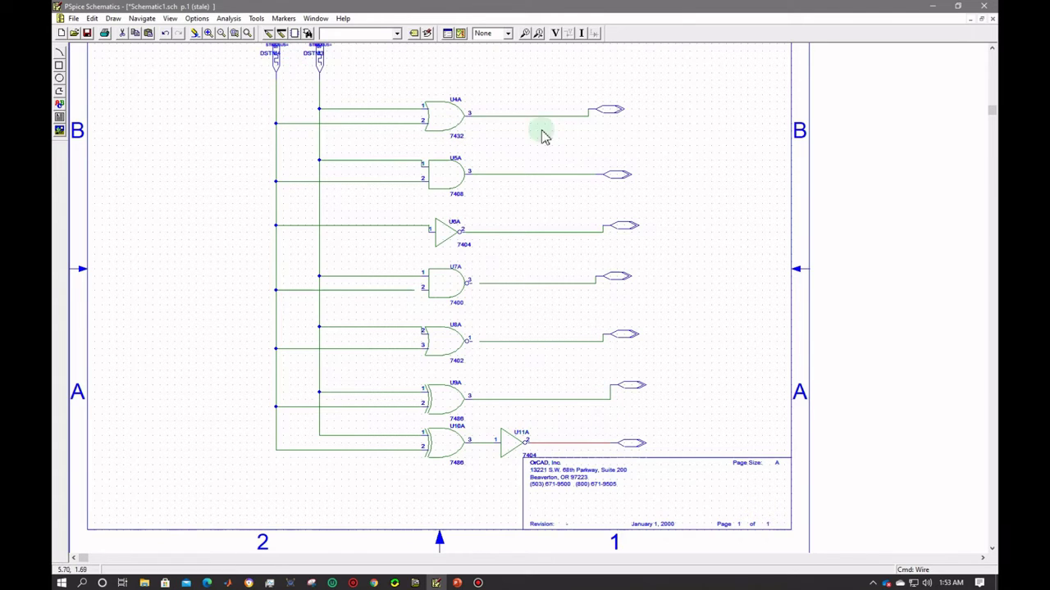
double_click(611, 113)
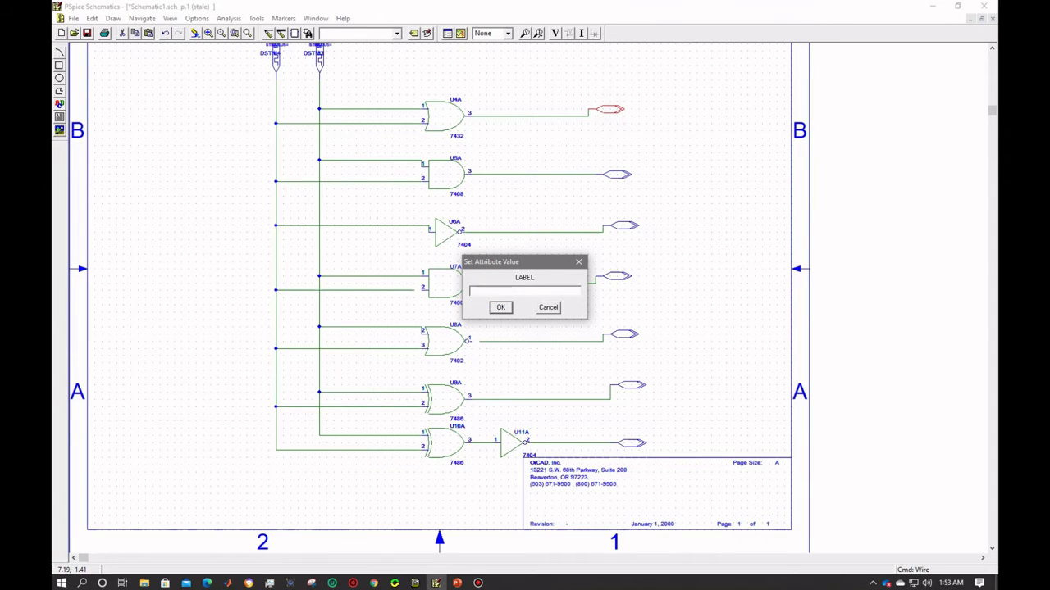
Step: Label the first three output ports OR, AND and NOT
text(OR)
key(Return)
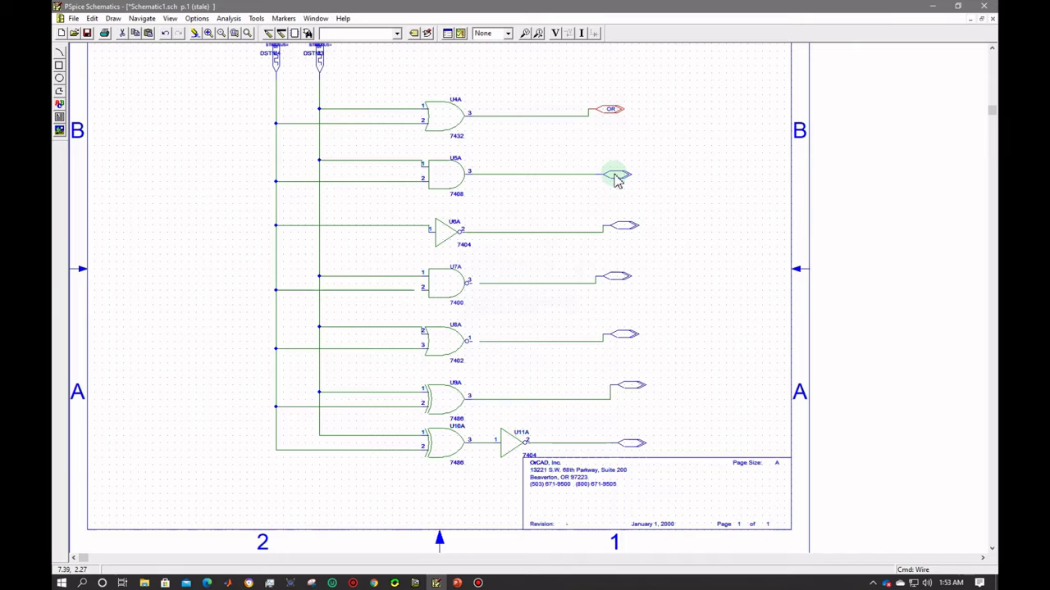
double_click(615, 177)
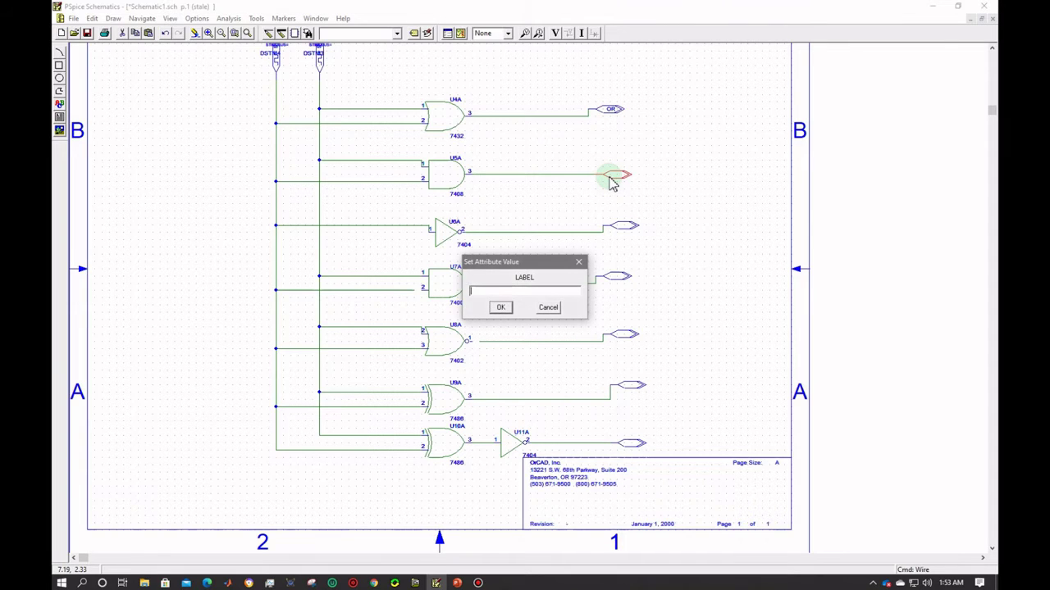
text(AND)
key(Return)
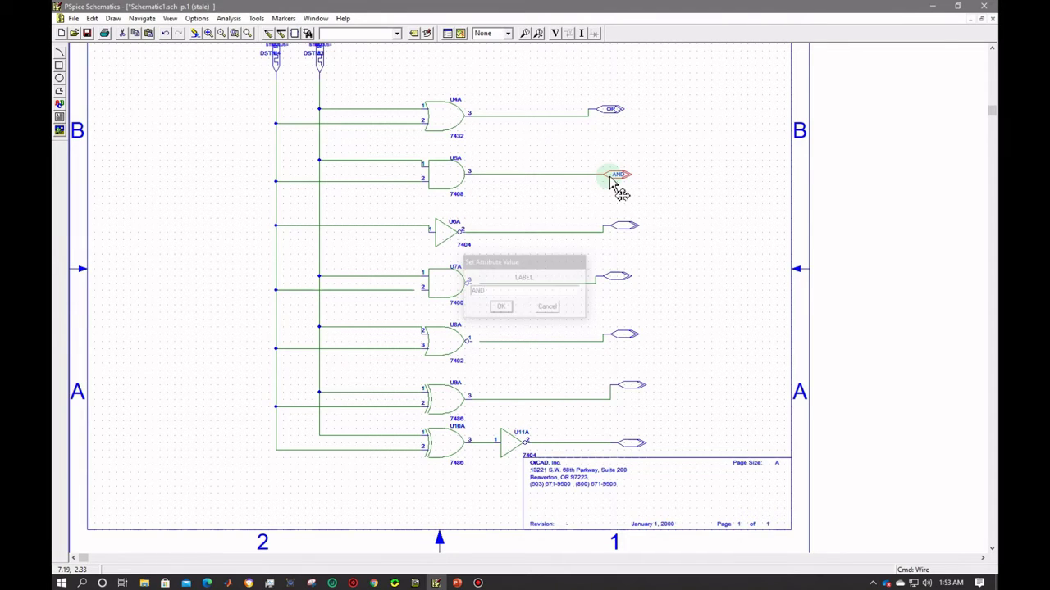
double_click(623, 228)
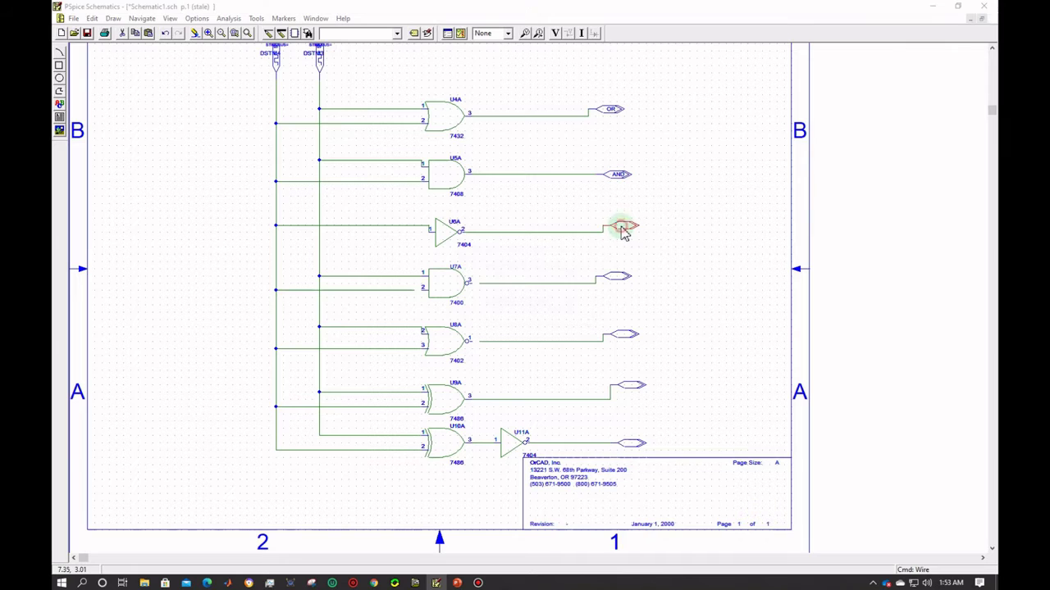
text(N)
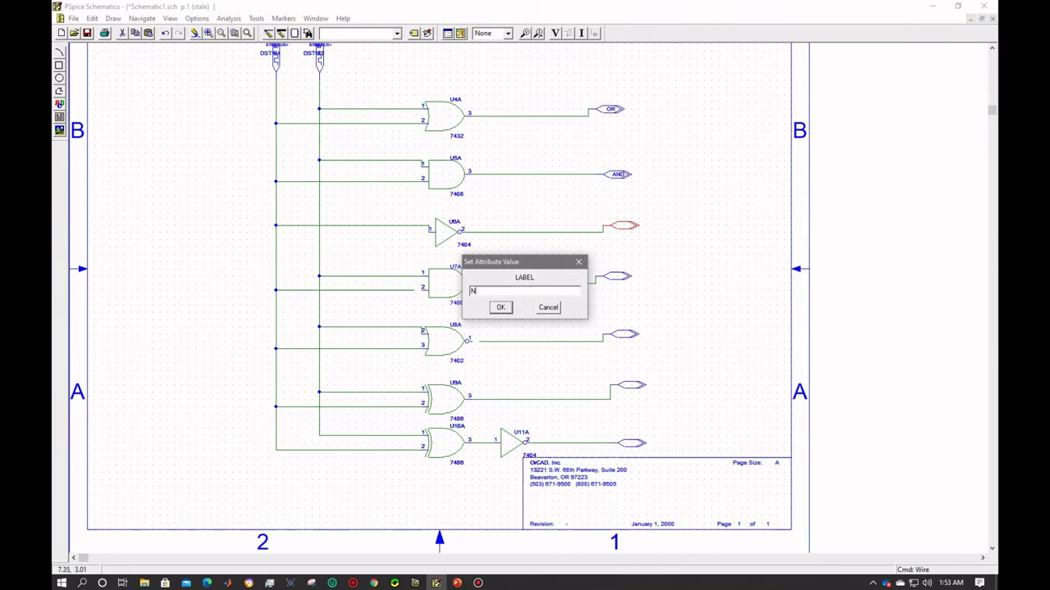
text(OT)
key(Return)
Step: Label the NAND gate's output port, correcting 'nand' to uppercase 'NAND'
click(619, 274)
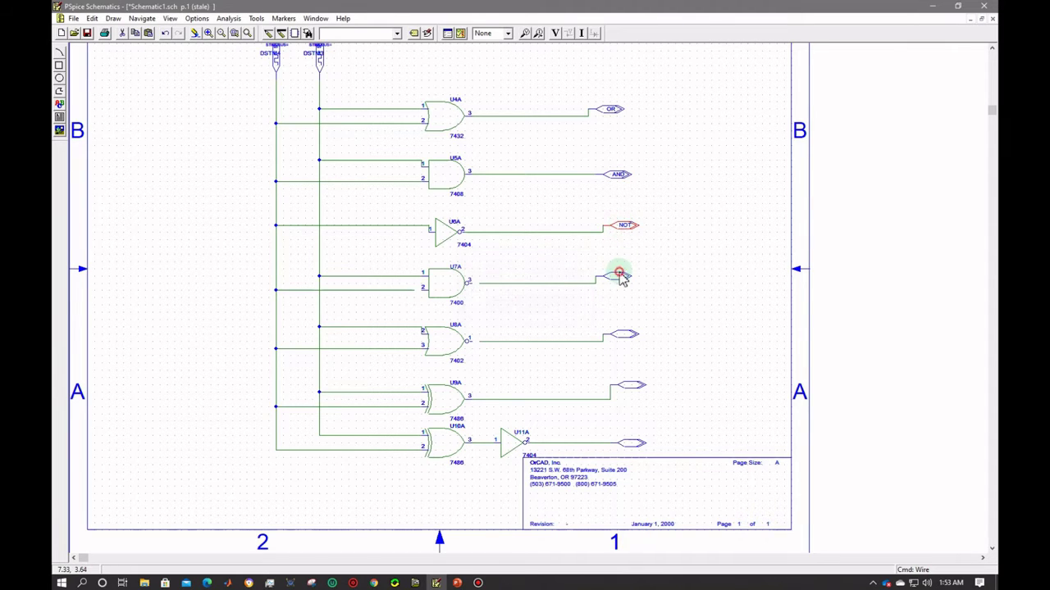
double_click(617, 276)
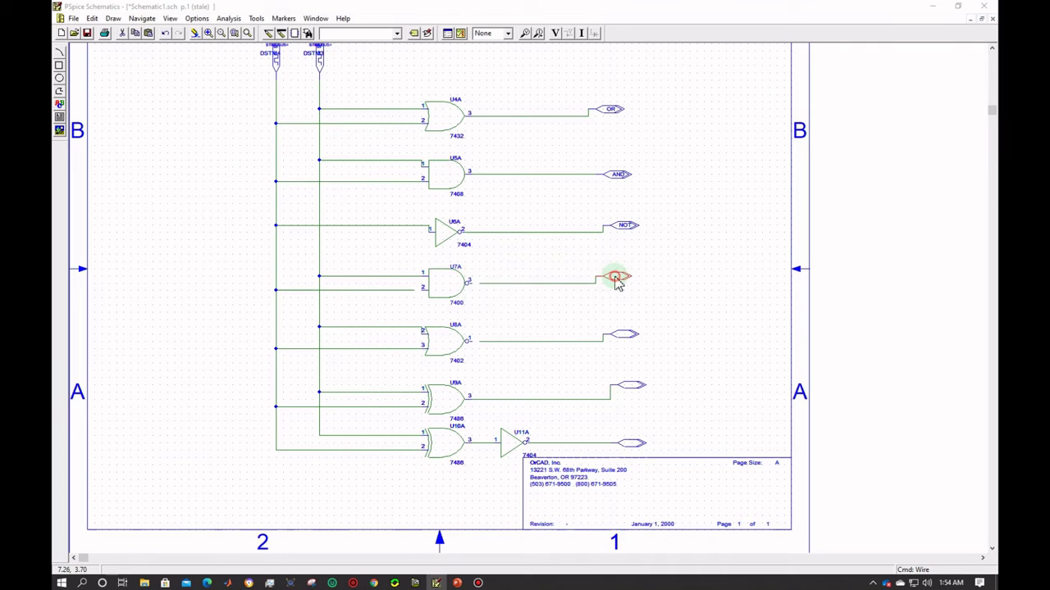
text(n)
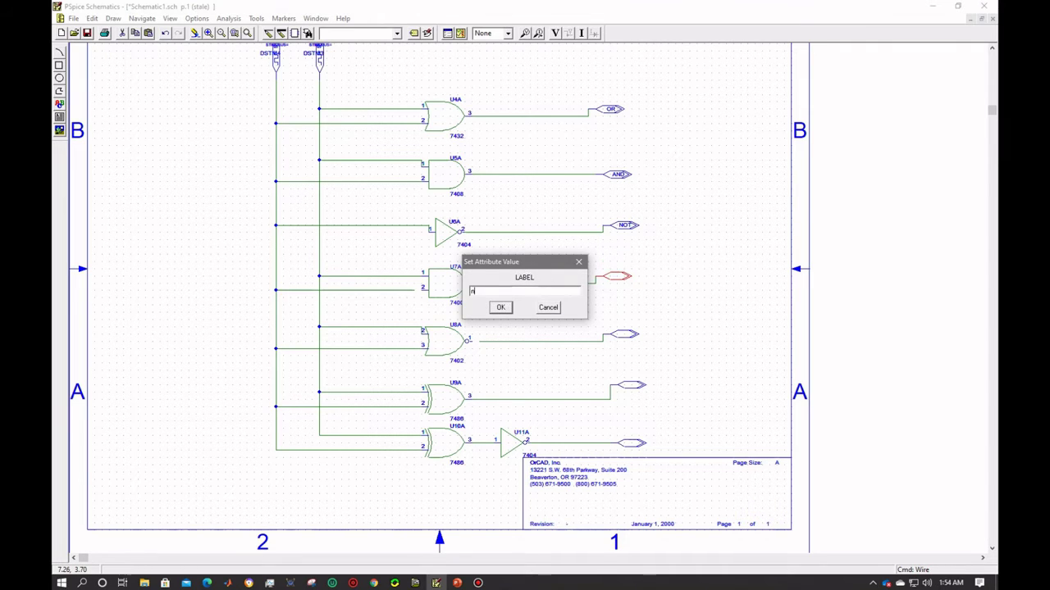
text(and)
key(Return)
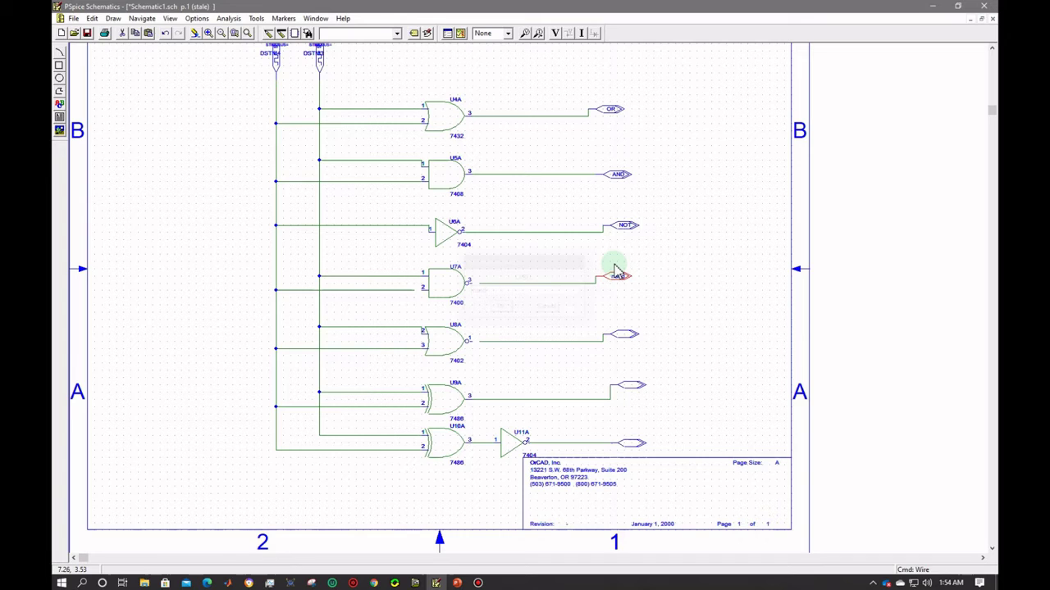
click(617, 277)
double_click(621, 281)
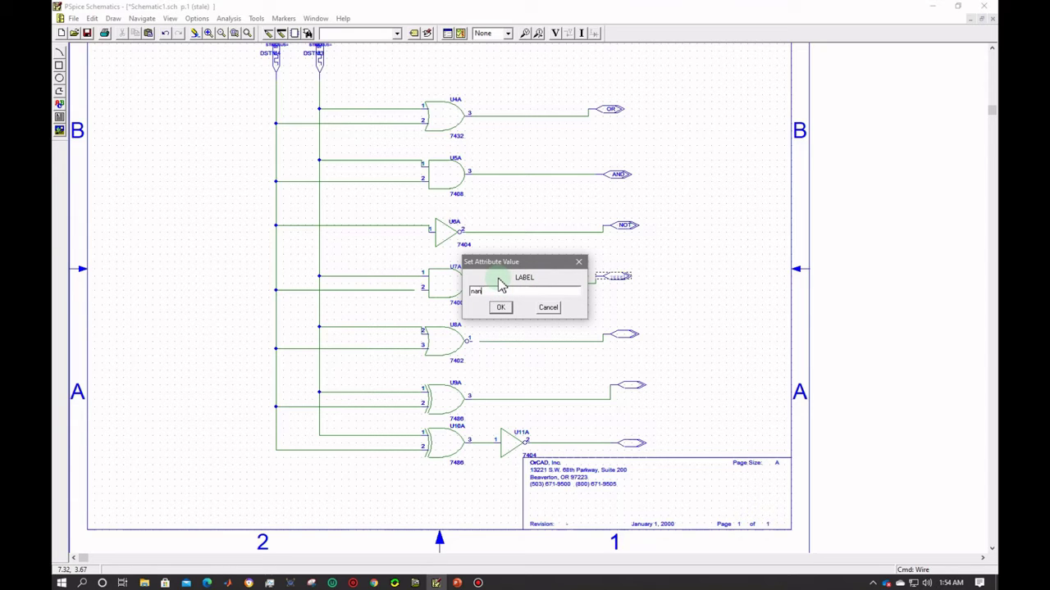
key(BackSpace)
key(BackSpace)
text(NAND)
key(Return)
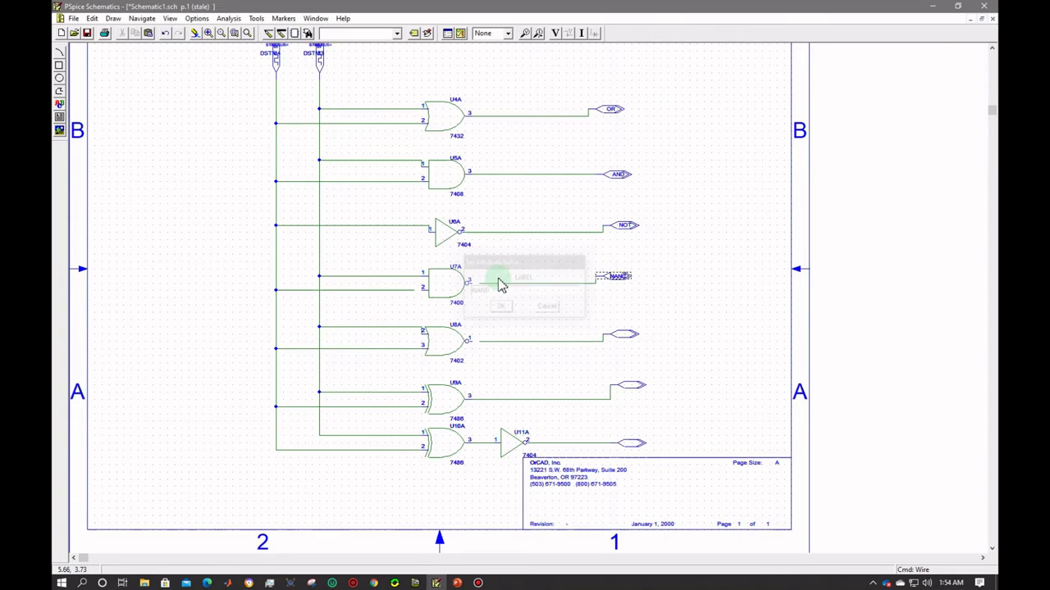
Step: Label the last three output ports NOR, XOR and XNOR
double_click(625, 338)
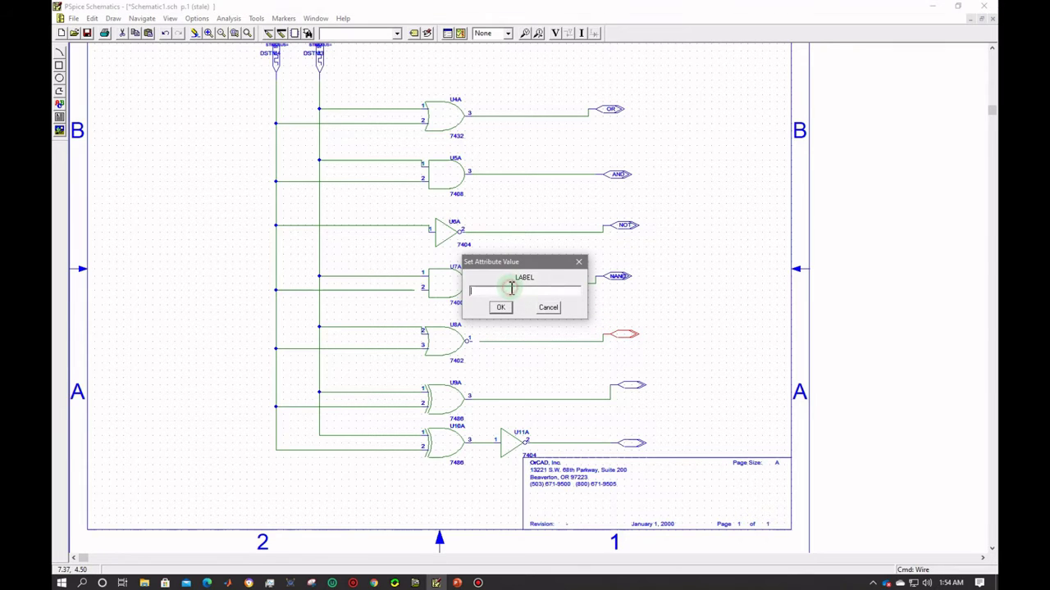
text(NOR)
key(Return)
click(629, 386)
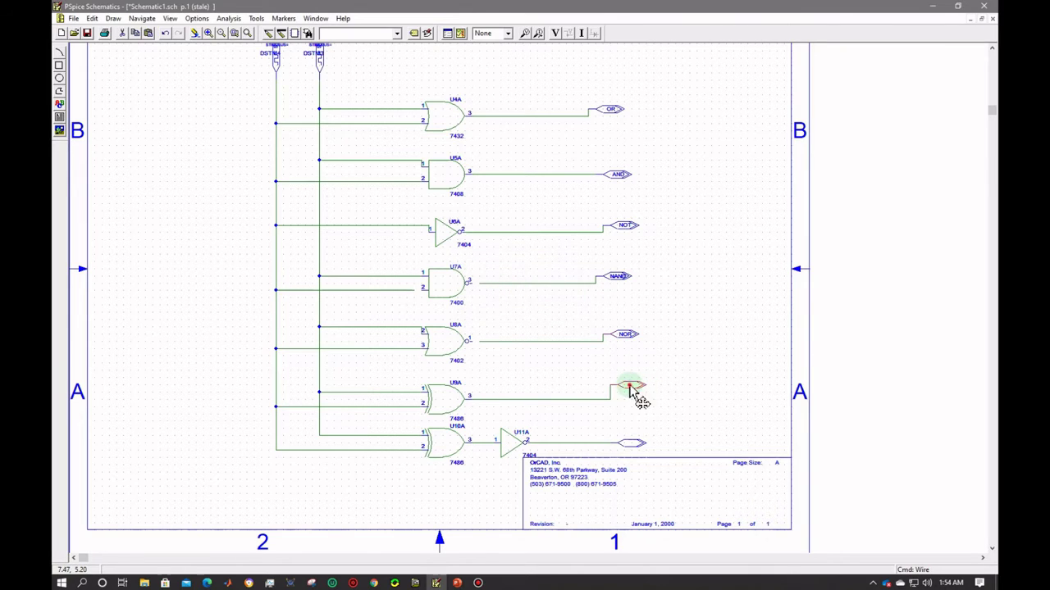
double_click(630, 387)
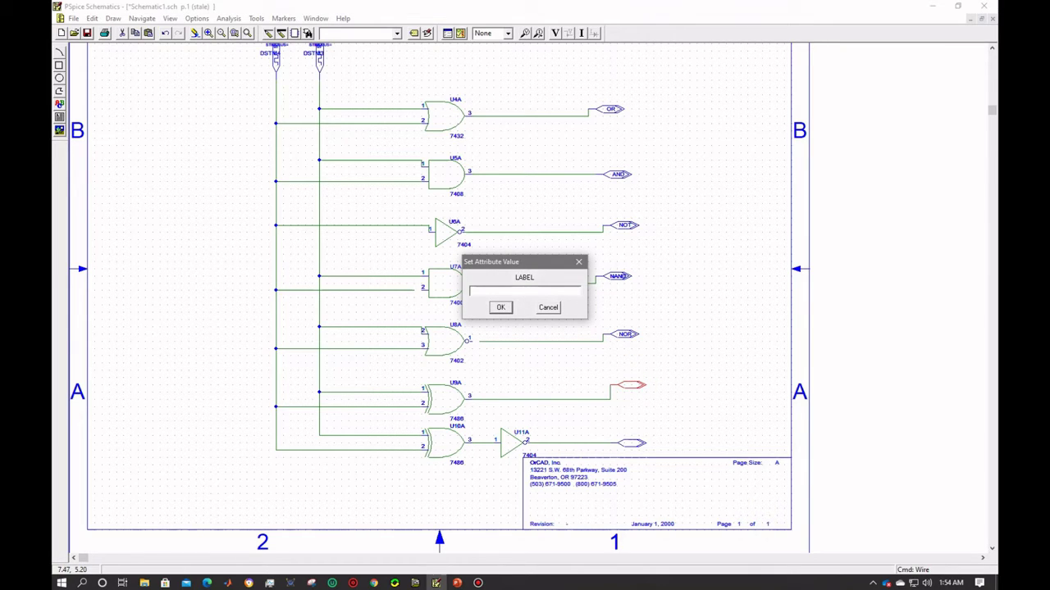
text(XOR)
key(Return)
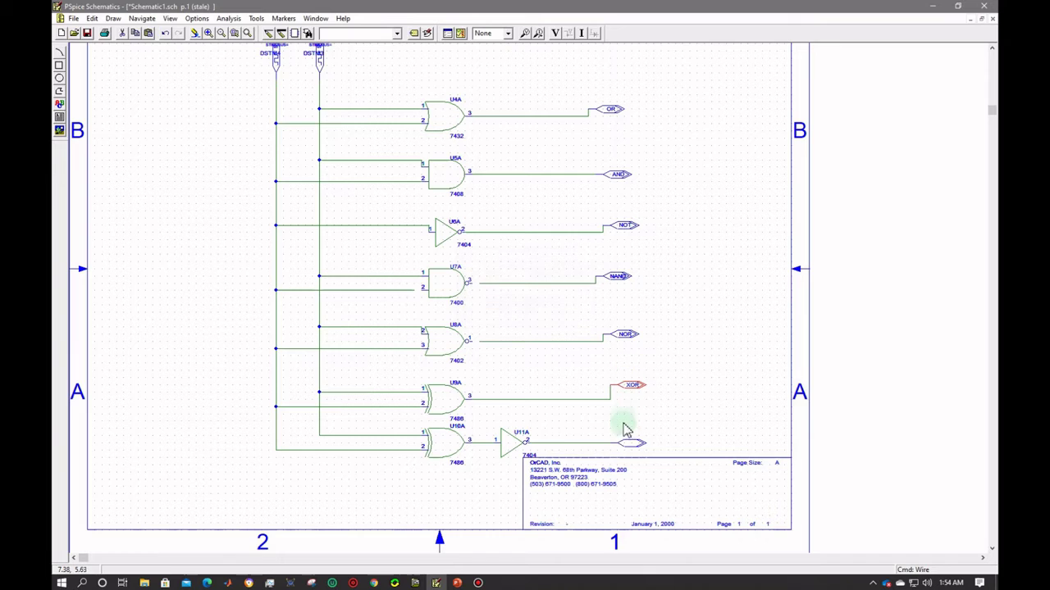
double_click(631, 444)
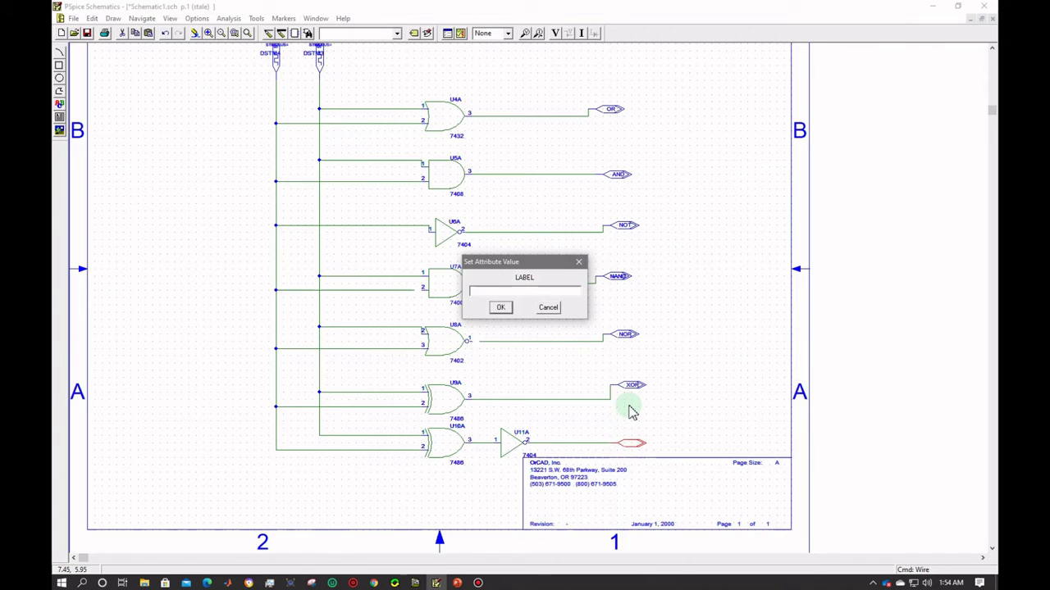
text(XNOR)
key(Return)
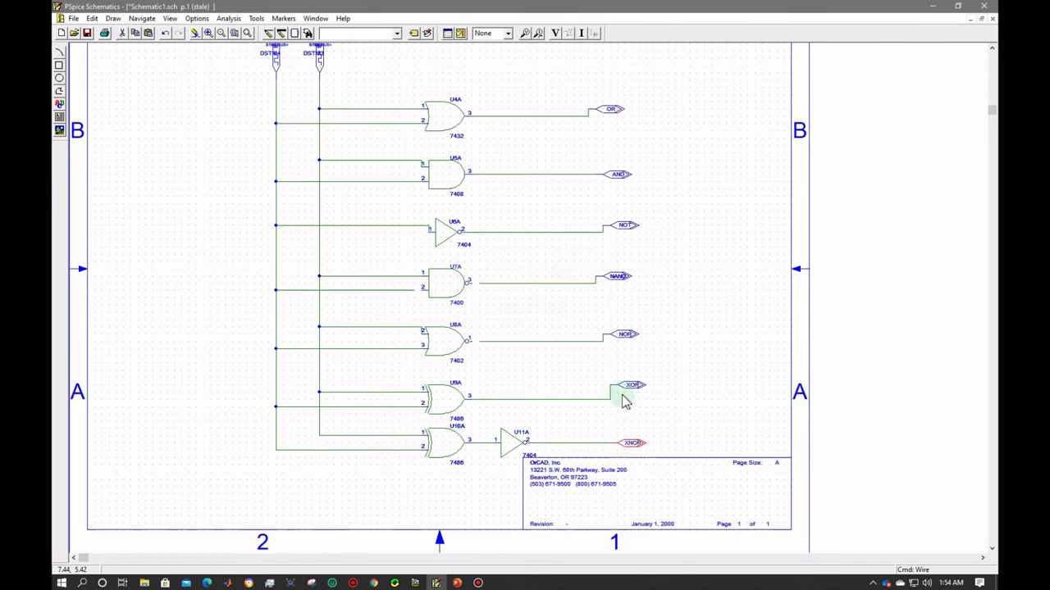
Step: Rename the left DSTM source's stimulus to INPUT-A and open its clock settings
double_click(321, 64)
click(497, 291)
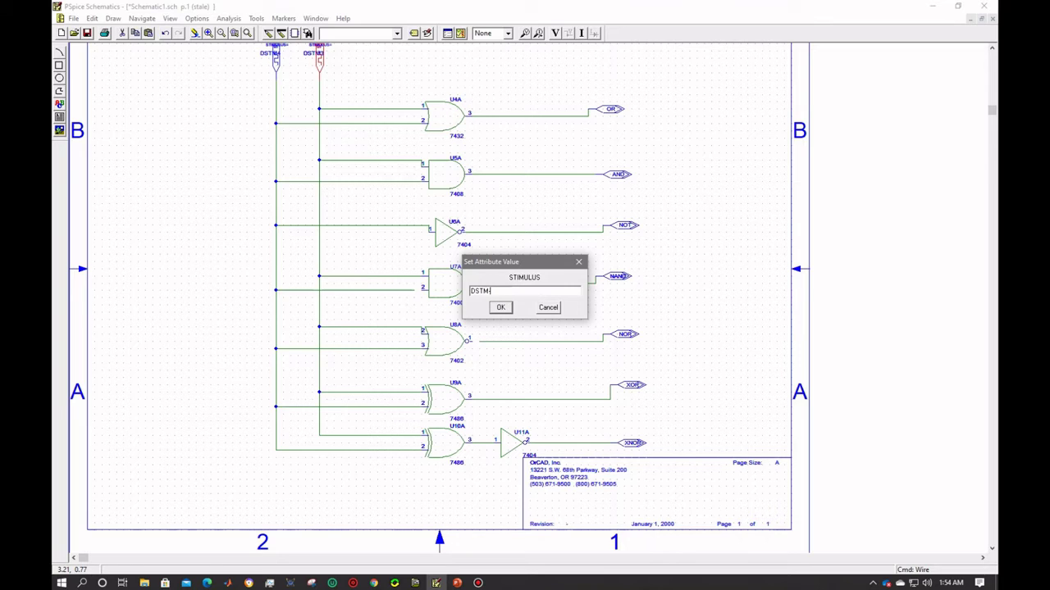
text(4)
key(Return)
click(497, 291)
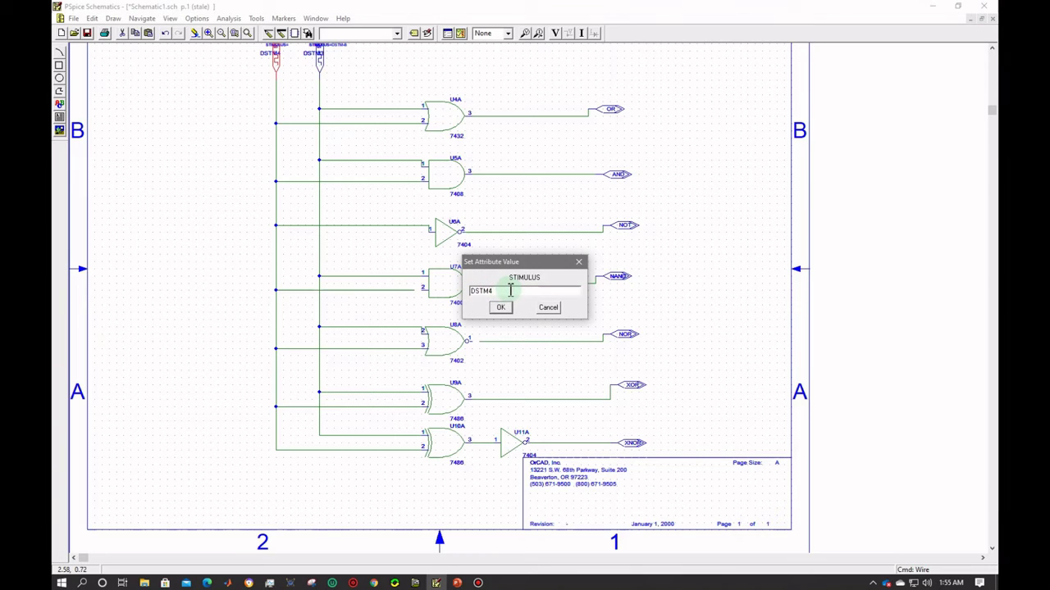
key(BackSpace)
key(BackSpace)
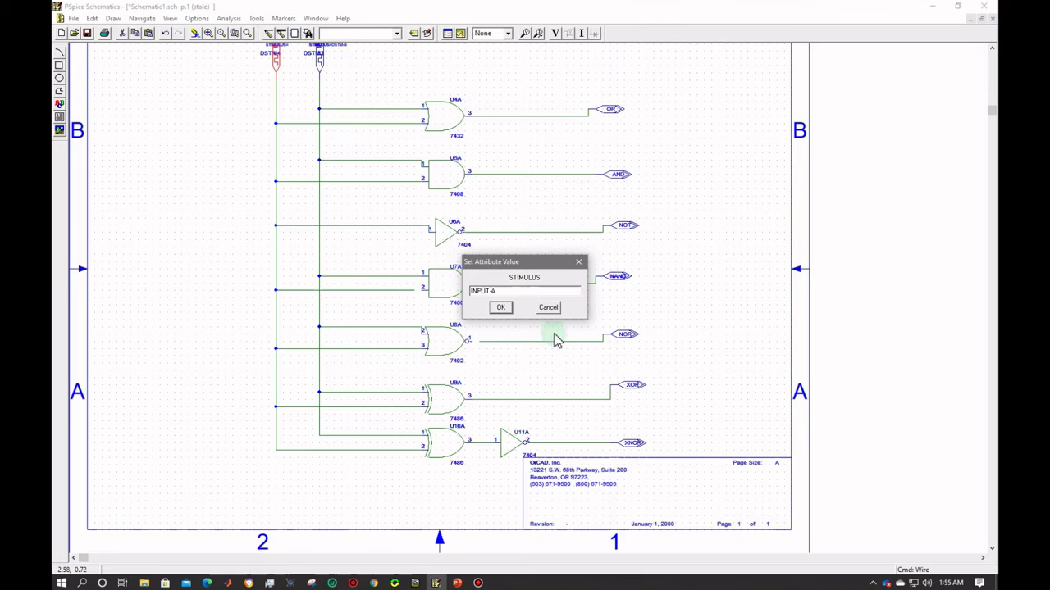
click(499, 307)
click(499, 583)
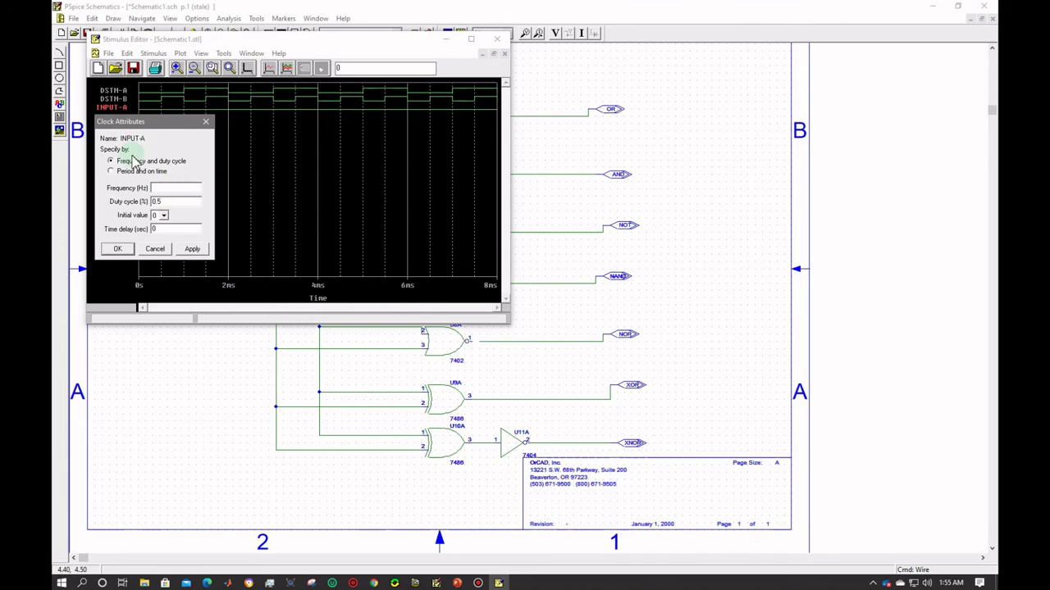
Step: Make INPUT-A a clock with a 2m period and 1m on time
click(113, 171)
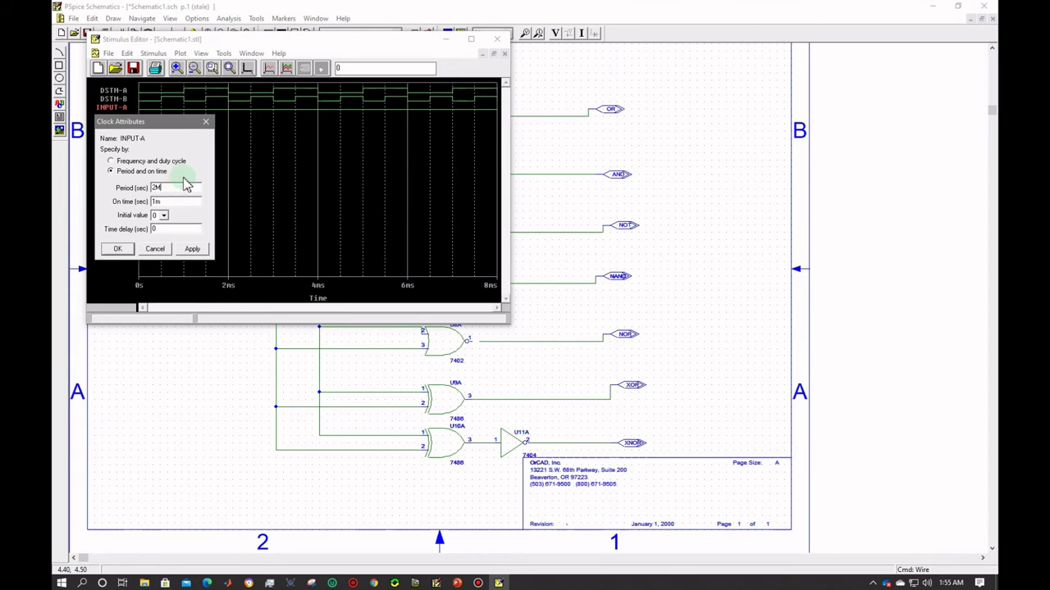
key(BackSpace)
text(m)
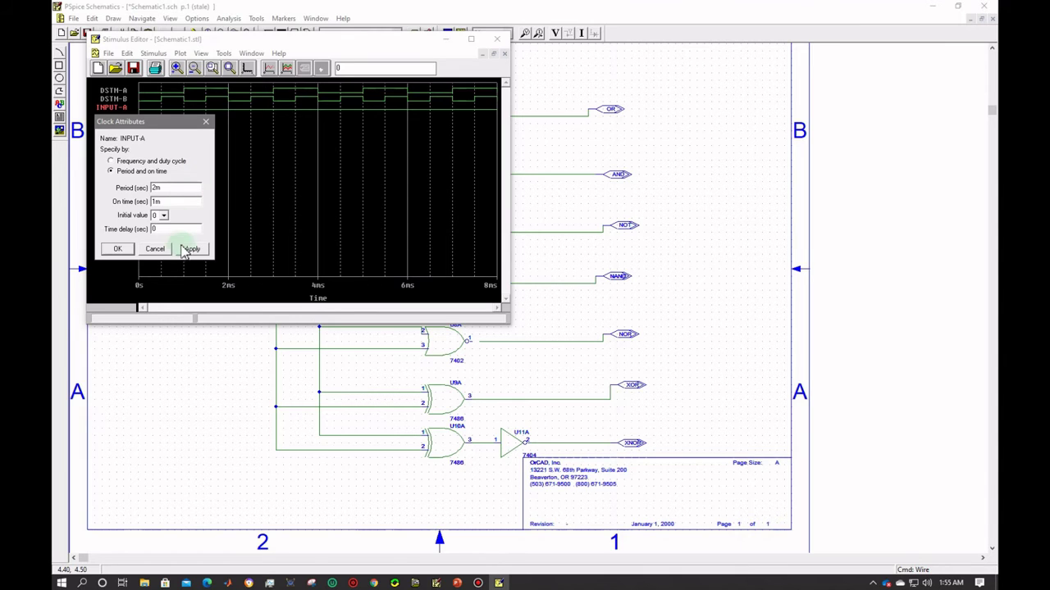
click(192, 249)
click(116, 249)
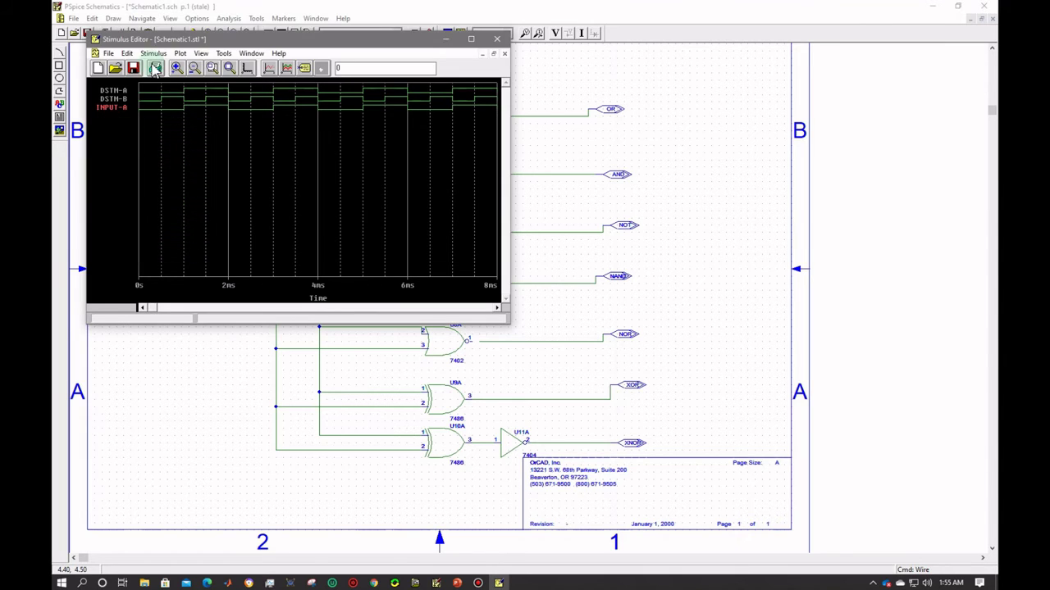
Step: Delete the DSTM-A and DSTM-B stimuli and close the Stimulus Editor
shift+click(115, 98)
click(127, 52)
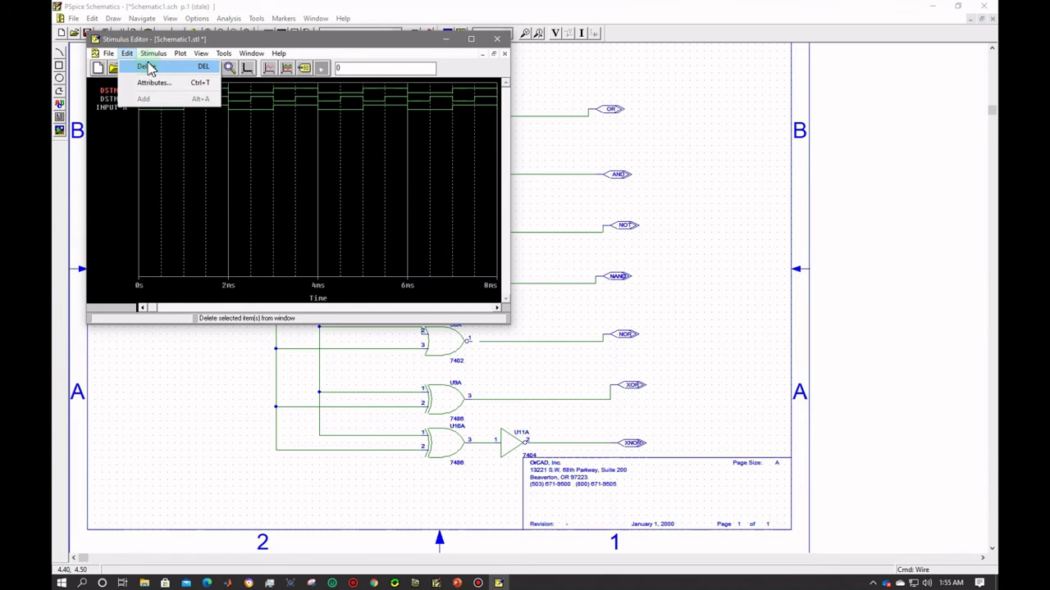
click(148, 69)
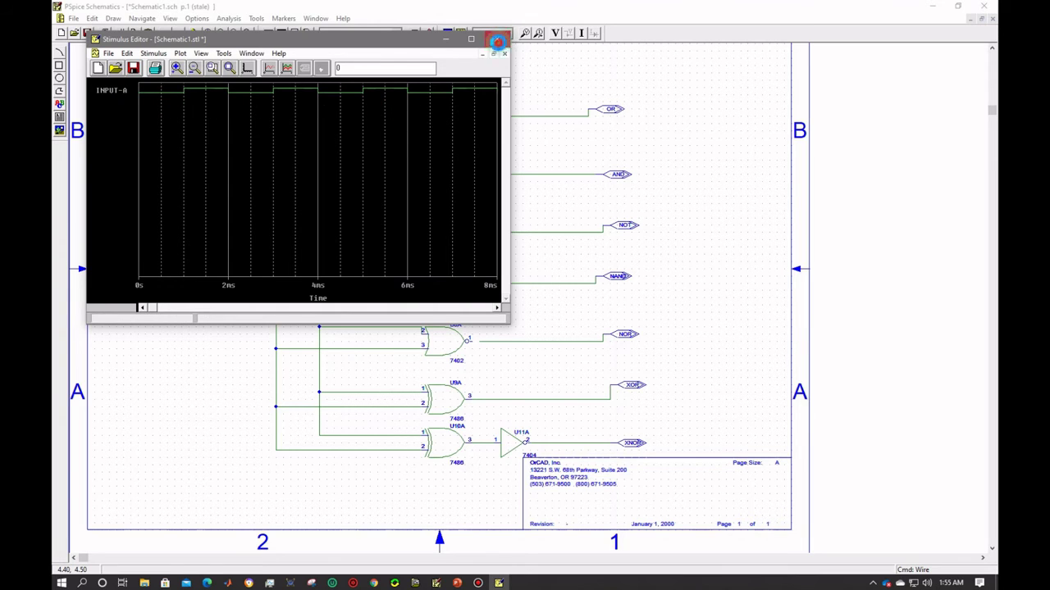
click(497, 38)
Step: Save the stimulus file and apply initial clock settings to DSTM-B
click(497, 331)
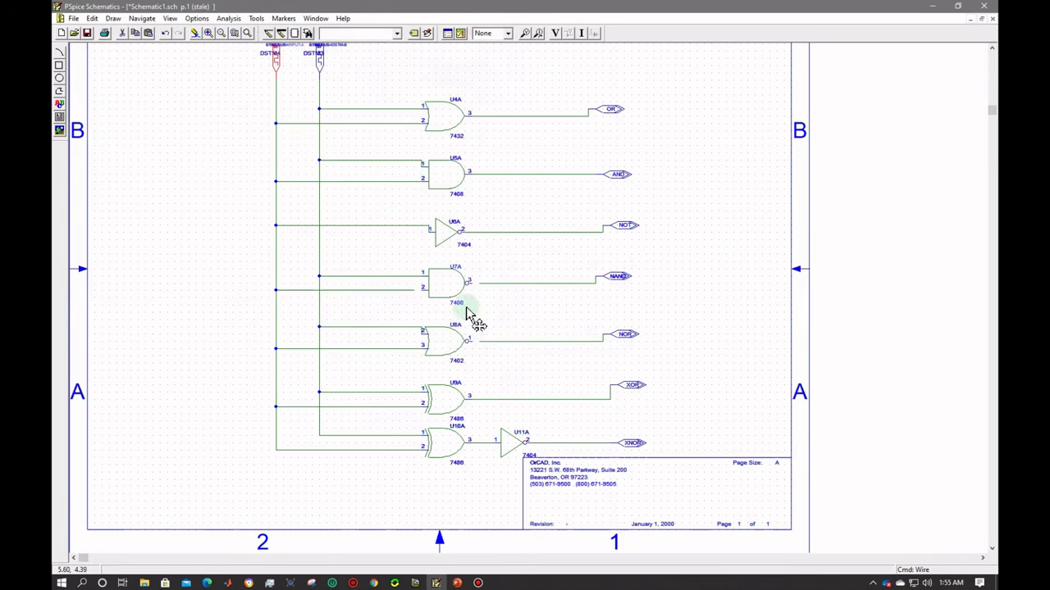
double_click(321, 61)
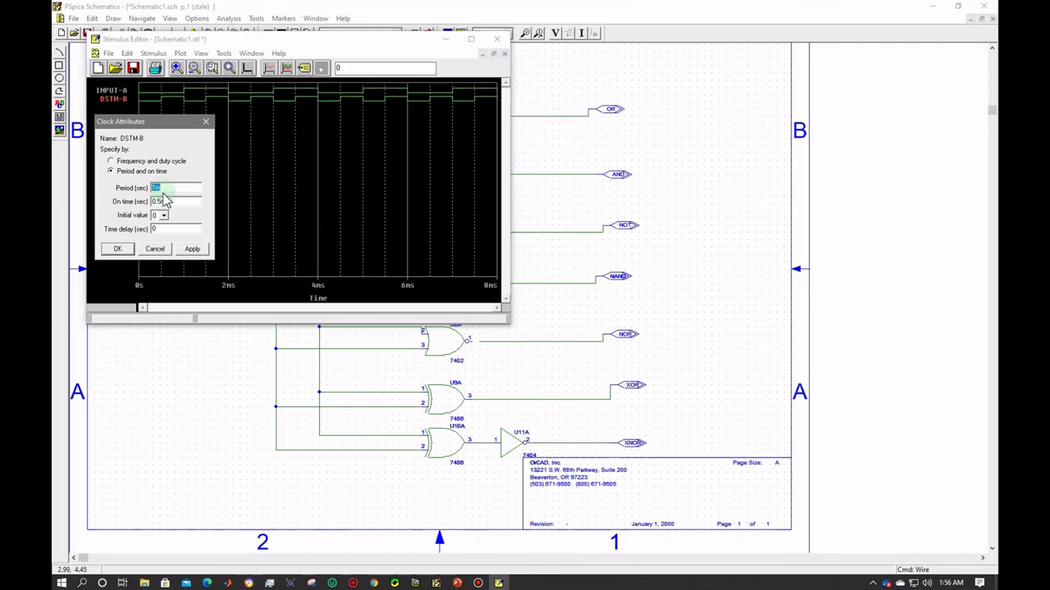
click(194, 248)
click(118, 249)
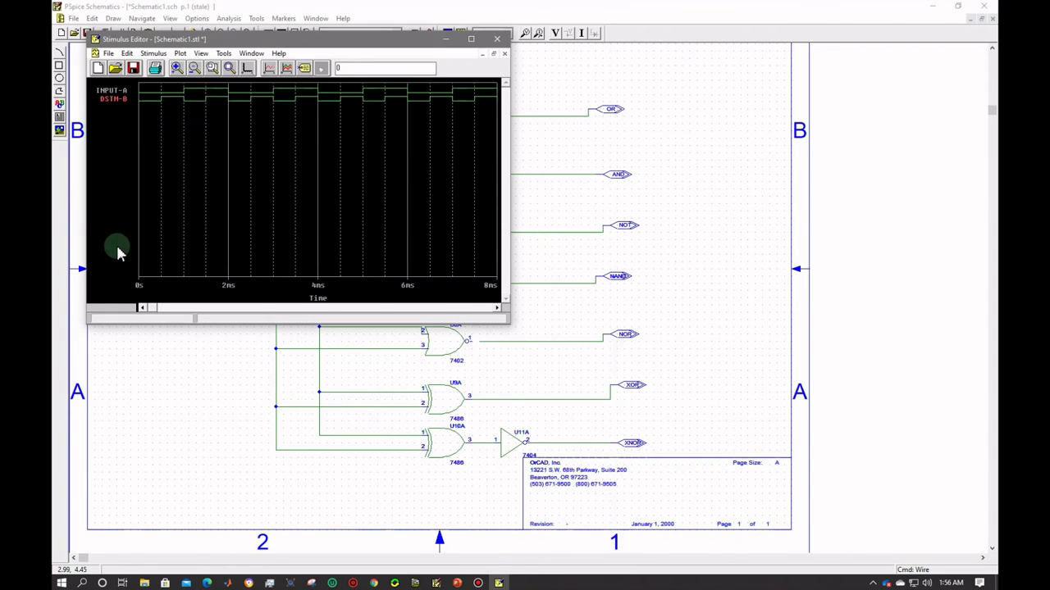
Step: Set DSTM-B's clock to 1m period and 0.5m on time, then close and save the stimuli
click(127, 217)
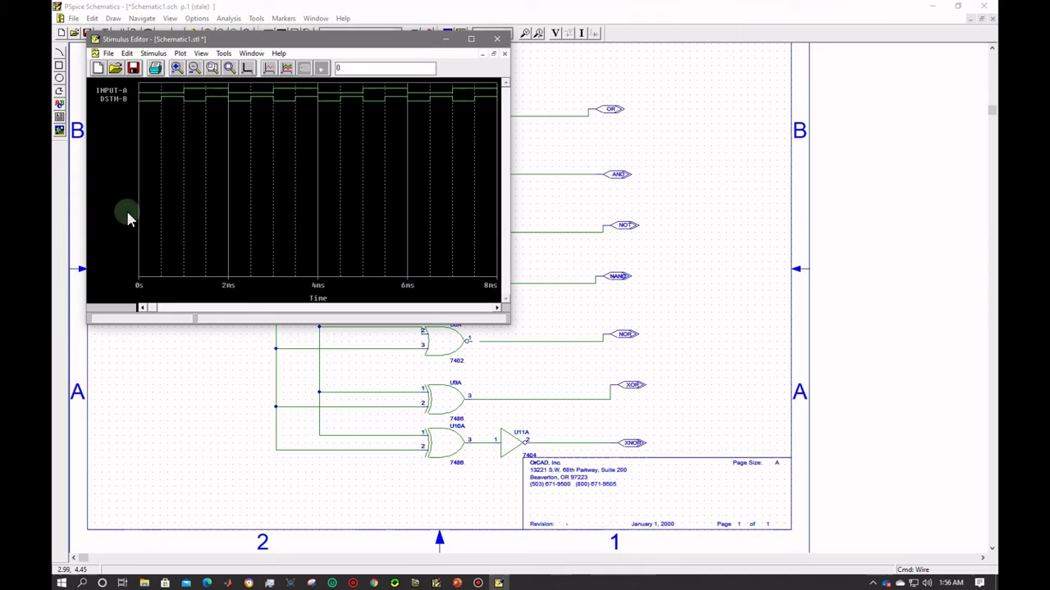
click(114, 100)
double_click(114, 99)
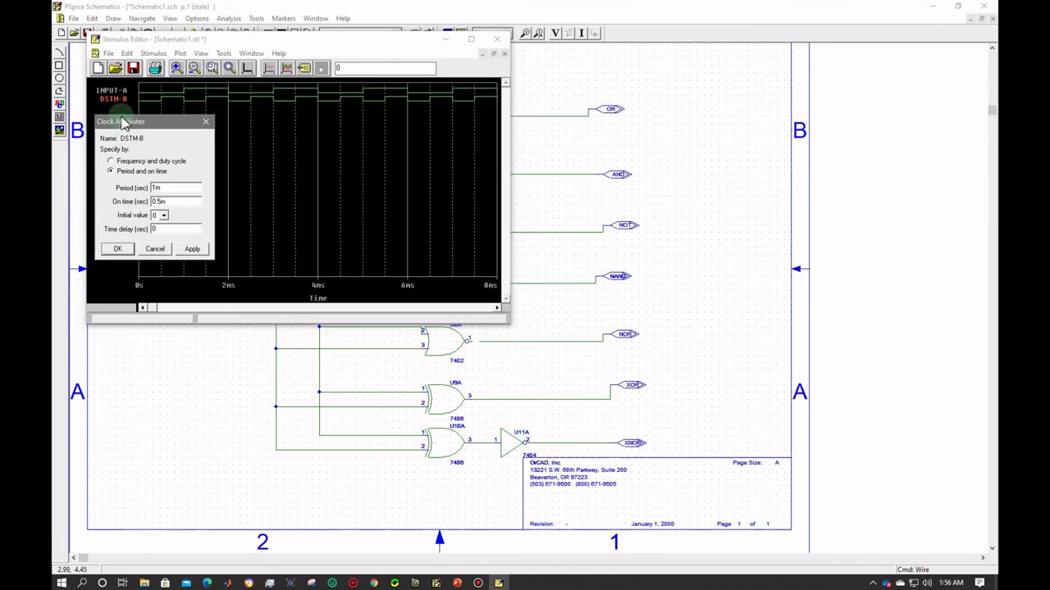
click(192, 250)
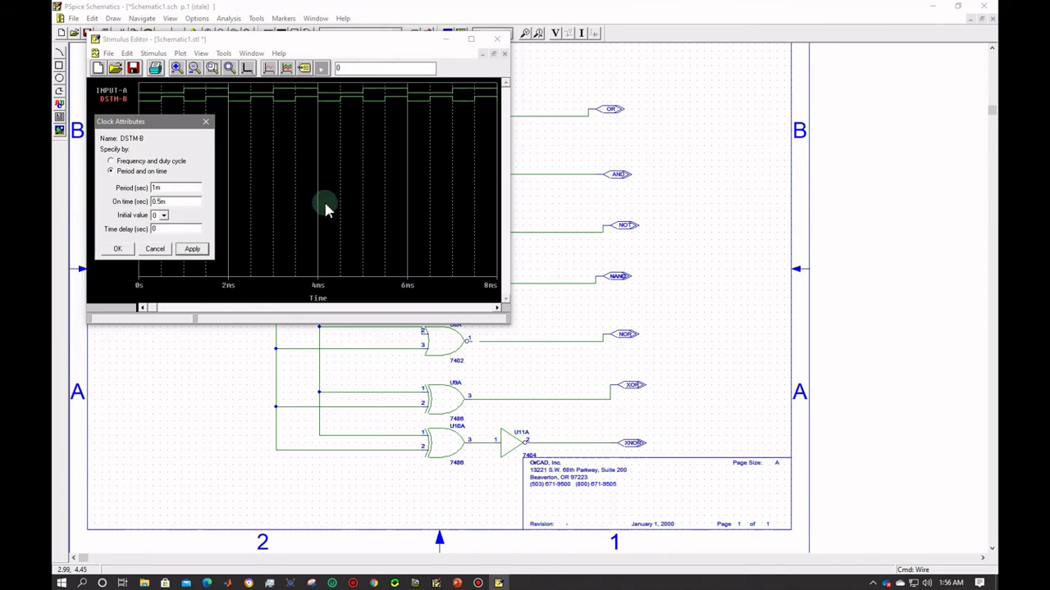
click(118, 248)
click(496, 39)
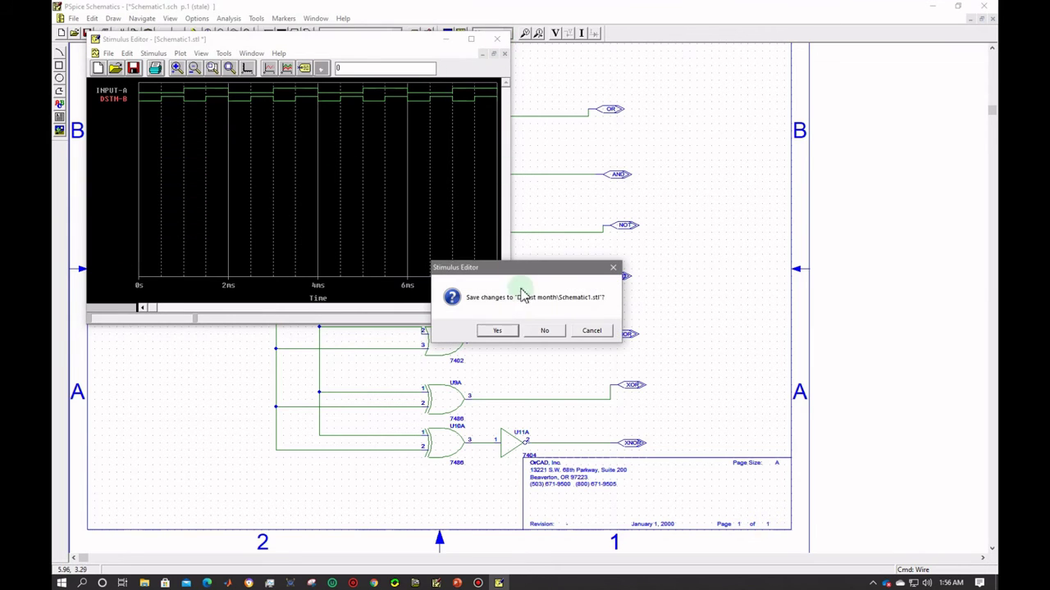
click(502, 330)
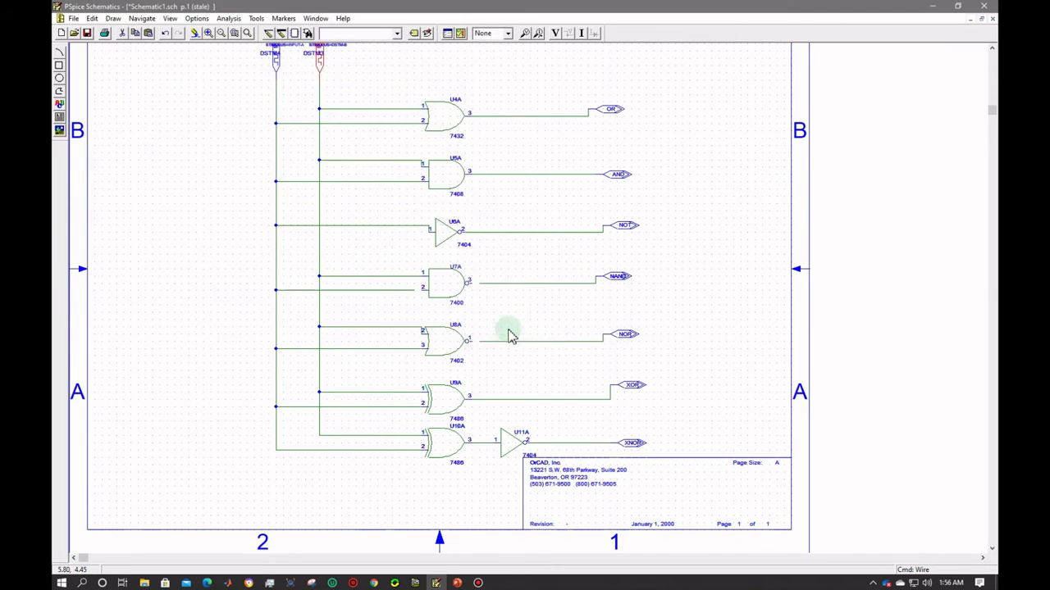
Step: Place voltage markers on the XNOR, XOR, NOR, NAND, NOT, AND and OR output wires
click(525, 33)
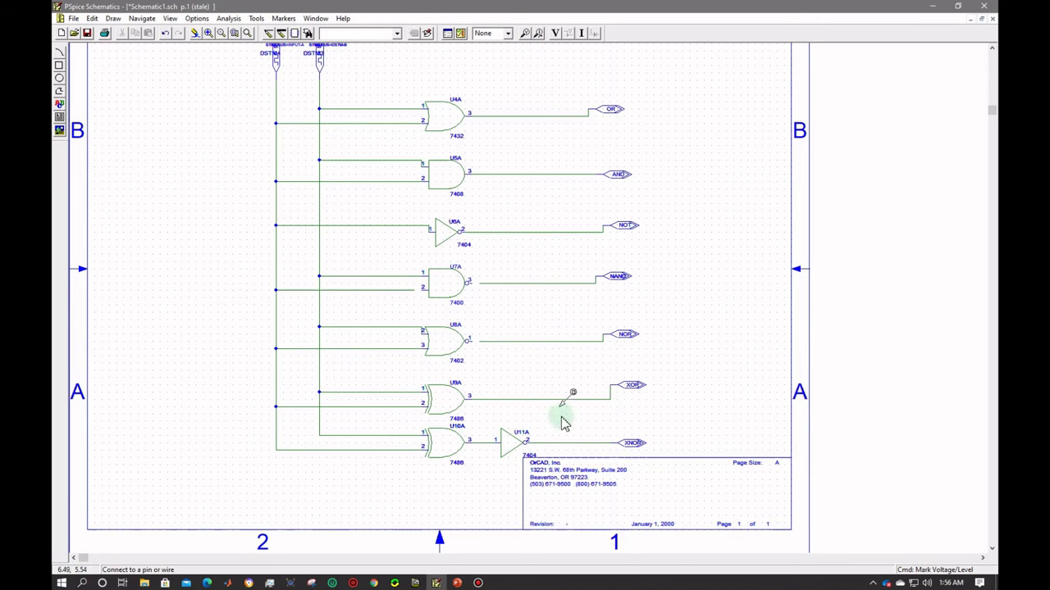
click(583, 443)
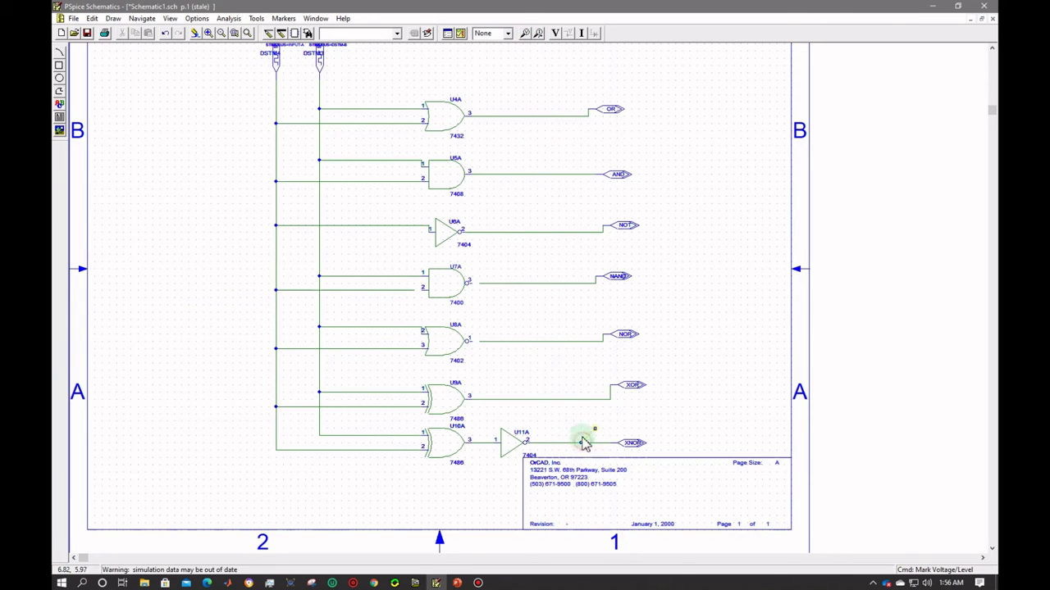
click(582, 399)
click(573, 340)
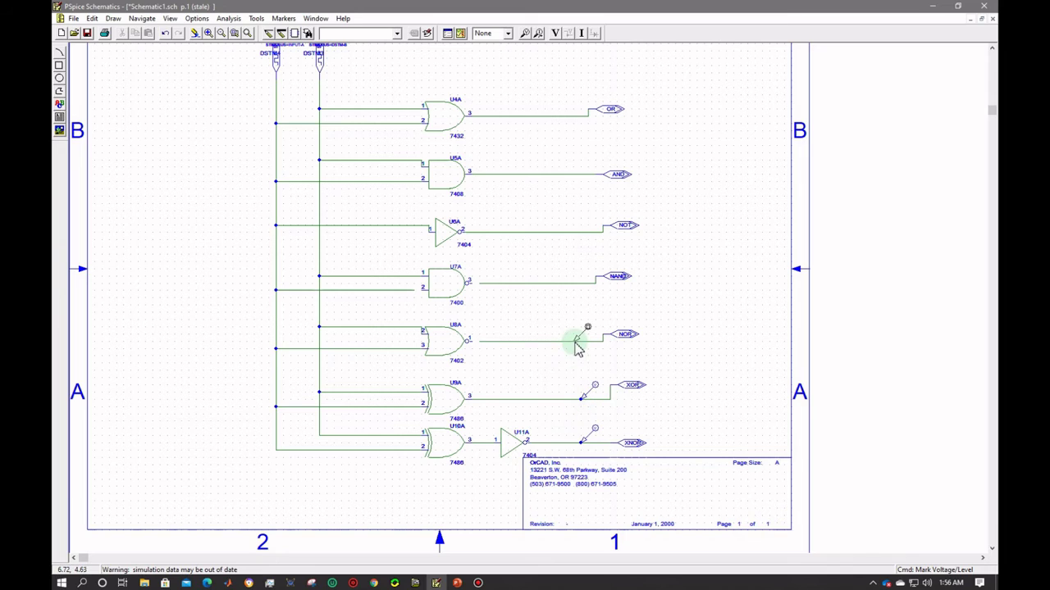
click(575, 284)
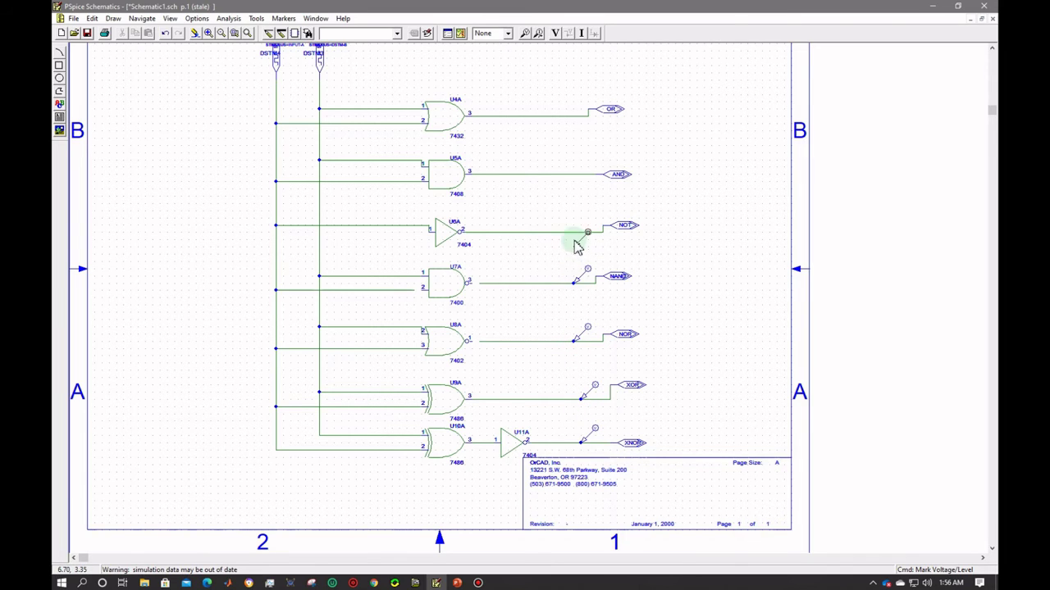
click(574, 233)
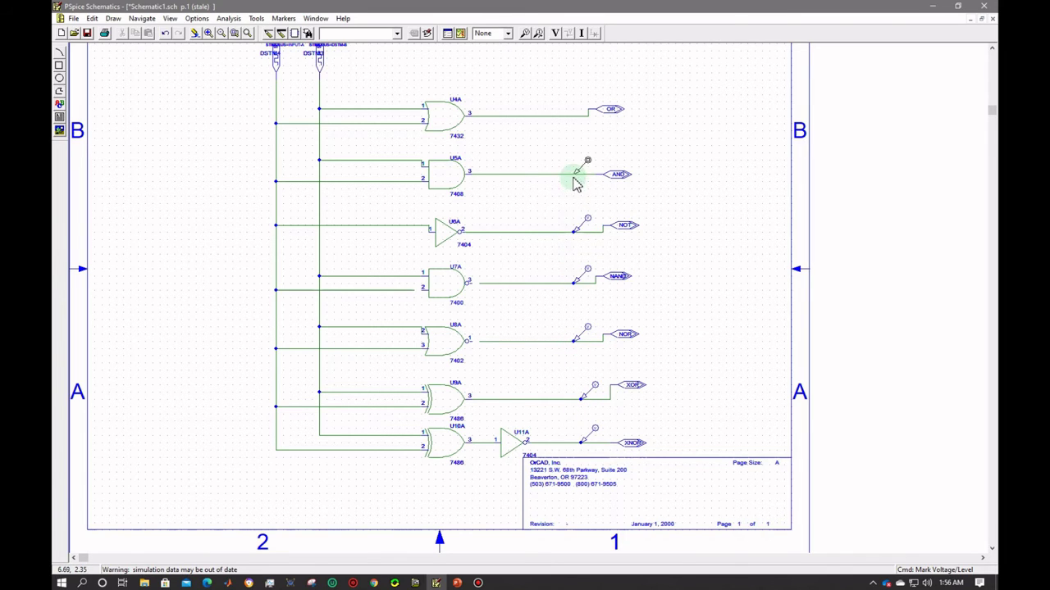
click(574, 173)
click(565, 115)
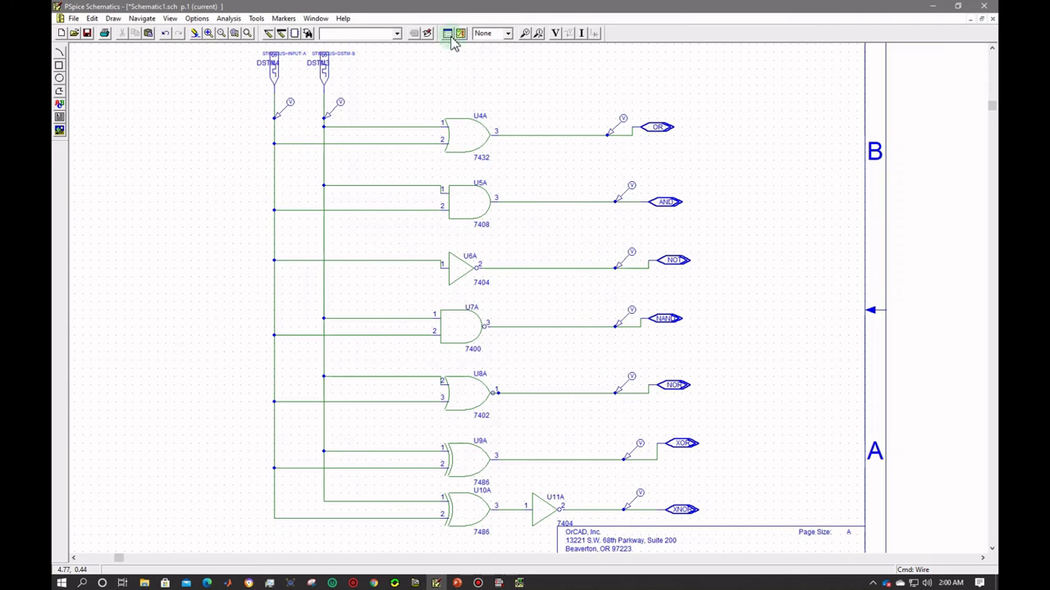
Step: Enable a transient analysis with 0.05m print step and 12m final time, then simulate
click(447, 35)
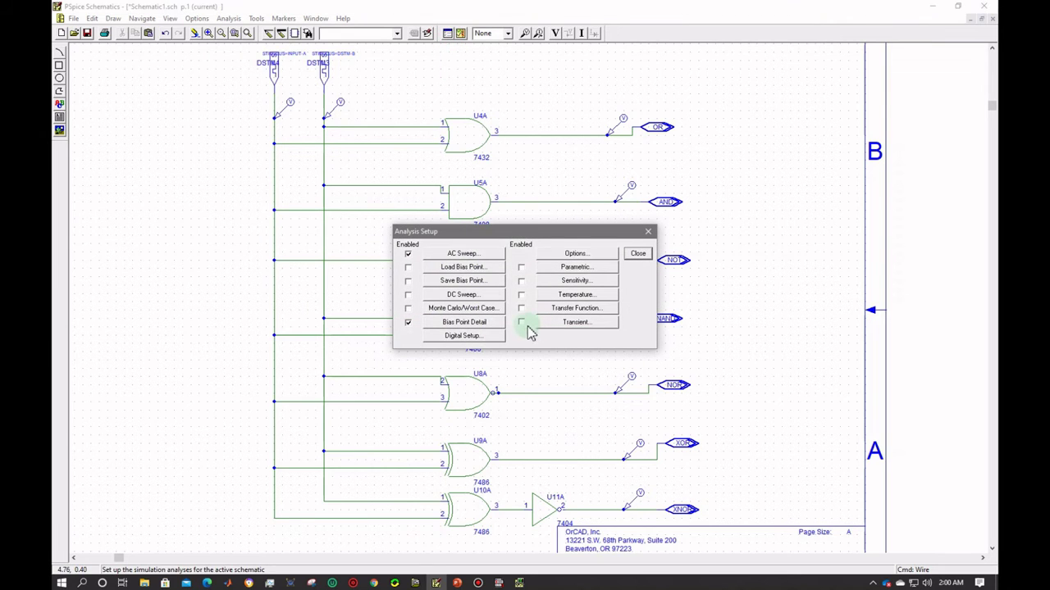
click(521, 322)
click(576, 321)
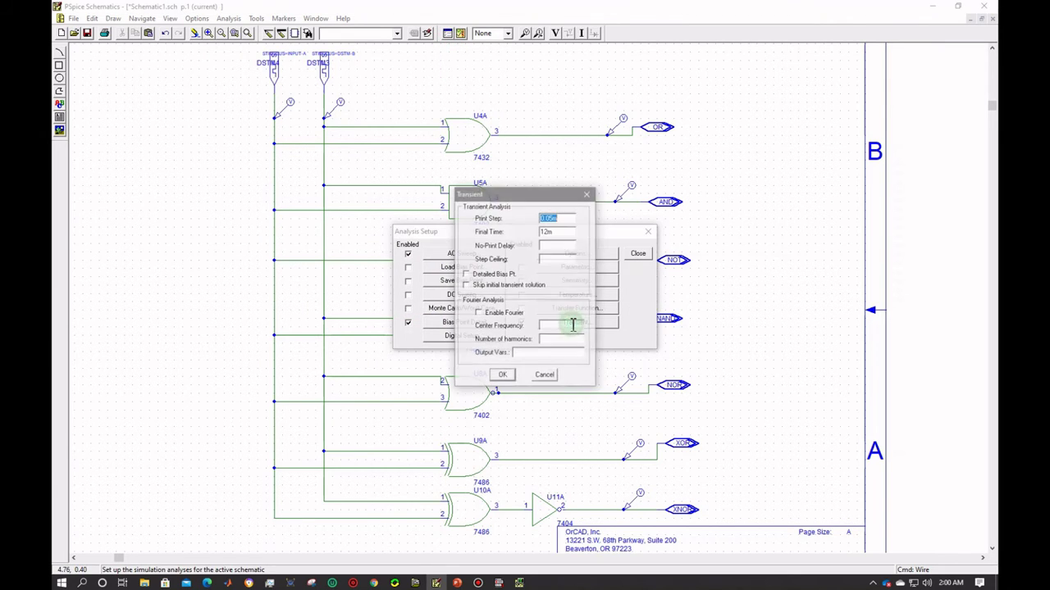
click(555, 216)
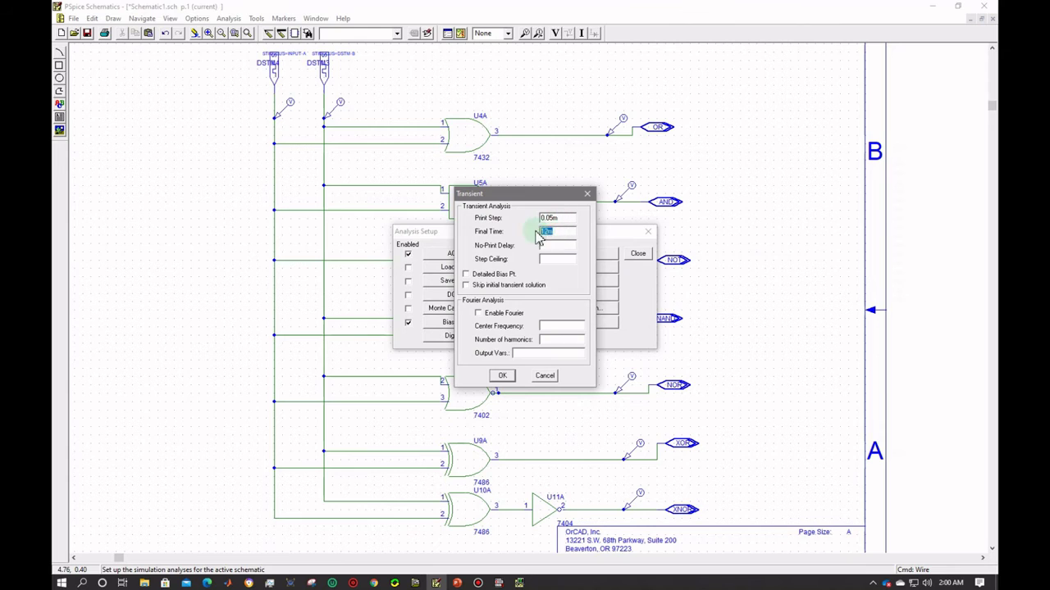
click(502, 375)
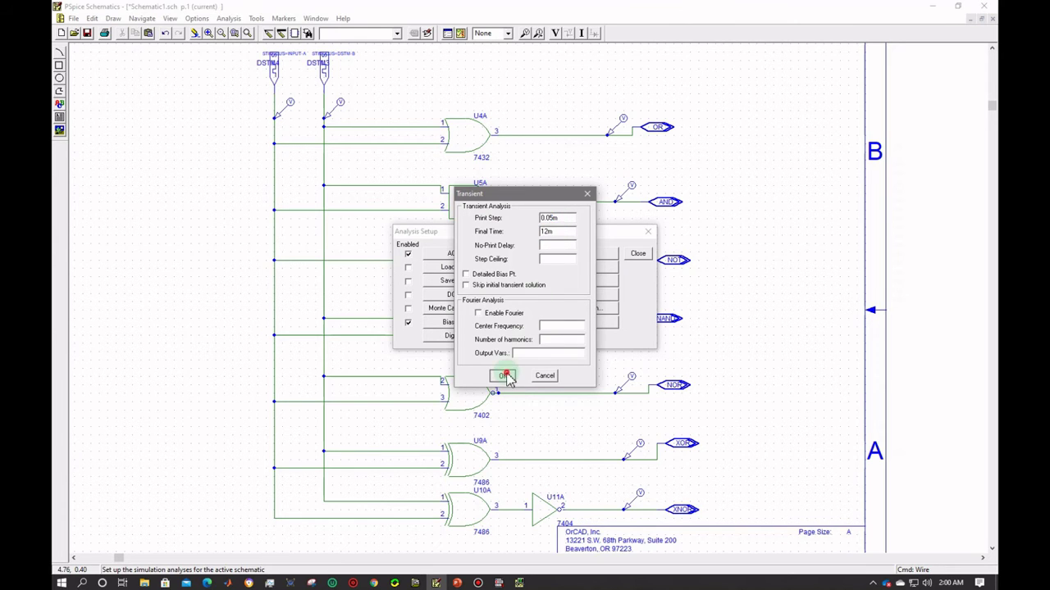
click(639, 254)
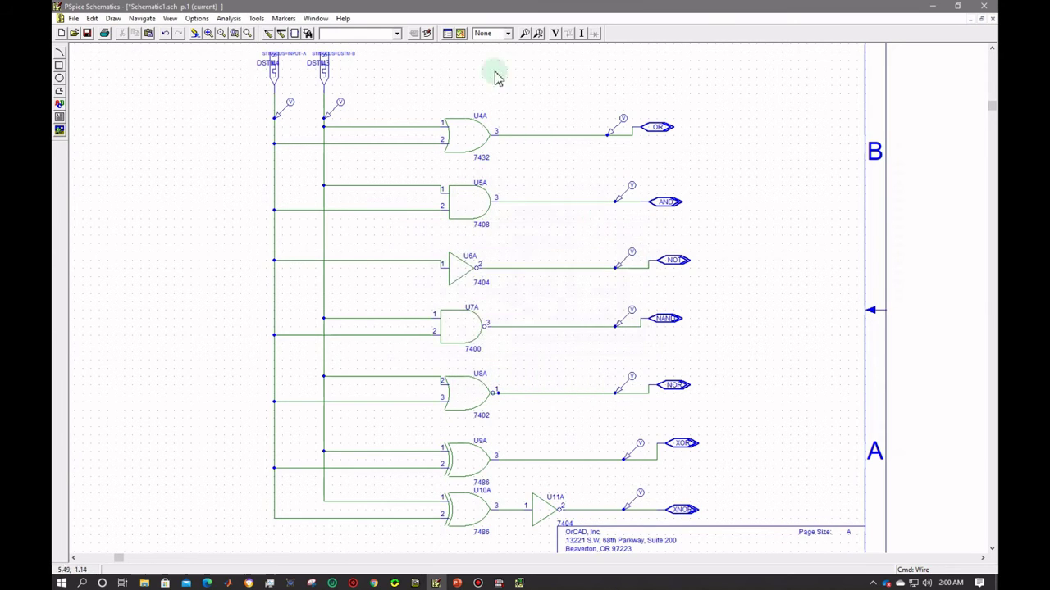
click(460, 36)
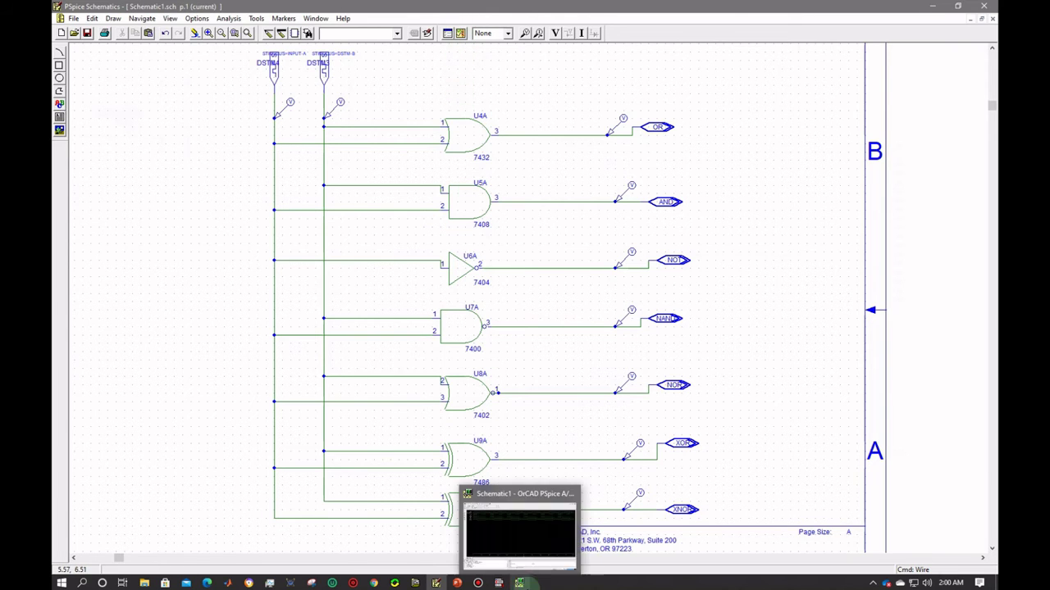
Step: In the PSpice A/D plot, highlight the NOT, TH4, TH3, OR and AND traces
click(521, 583)
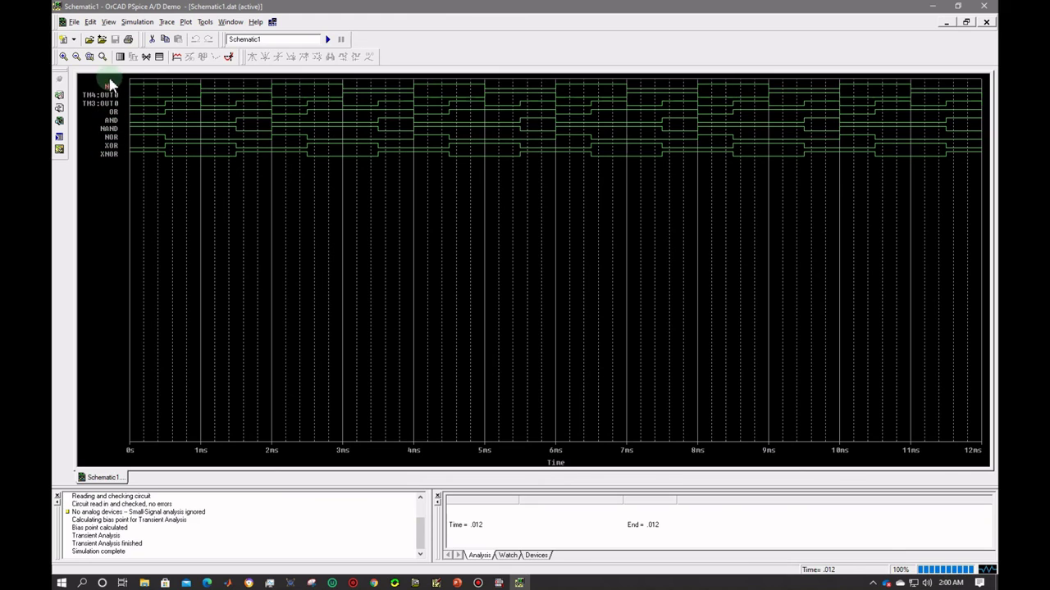
click(109, 87)
click(107, 96)
click(113, 99)
shift+click(114, 113)
click(113, 121)
Step: Highlight the NAND, NOR, XOR and XNOR traces, then return to PowerPoint
click(109, 130)
click(112, 139)
click(115, 146)
click(115, 154)
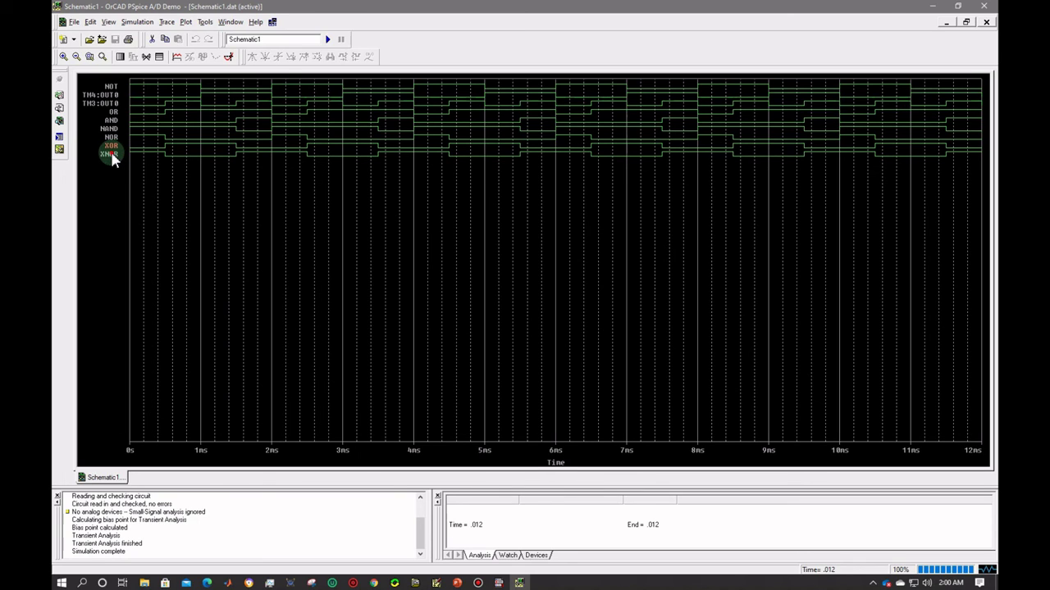
click(109, 86)
click(456, 583)
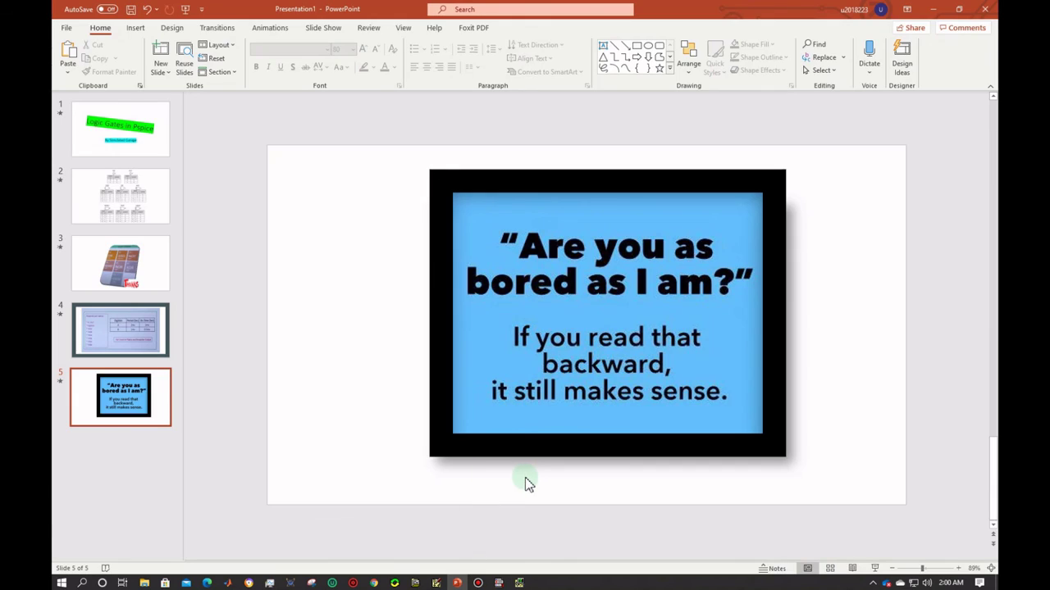